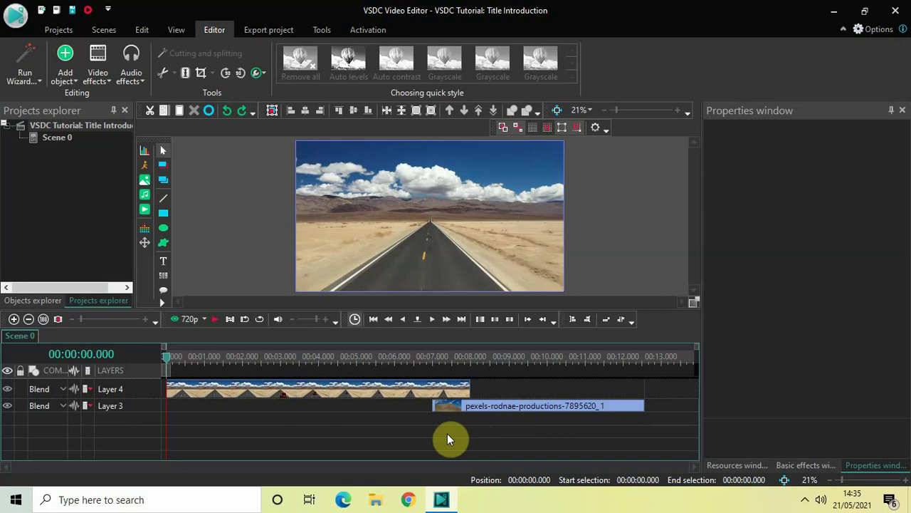
Step: Open the desert road video on Layer 4 for inner editing, preview its playback, and return the playhead to the start
mouse_move(461, 408)
click(340, 391)
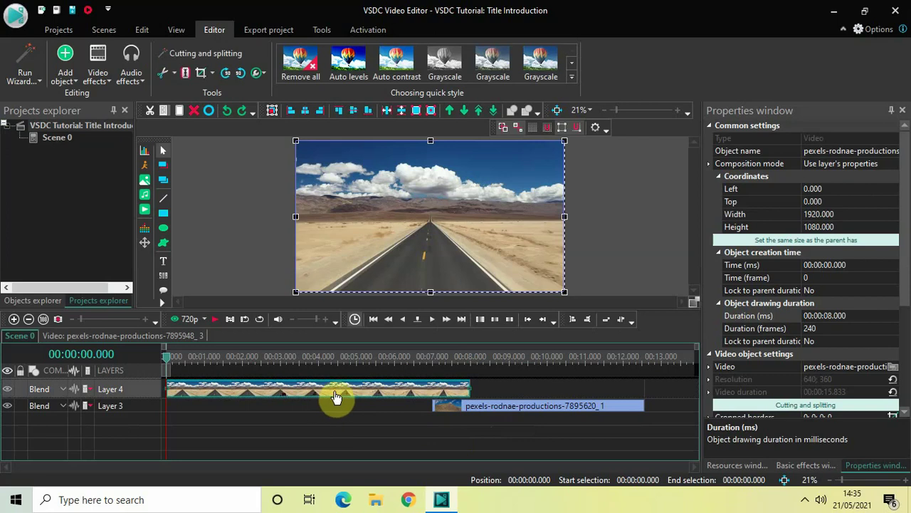
mouse_move(332, 395)
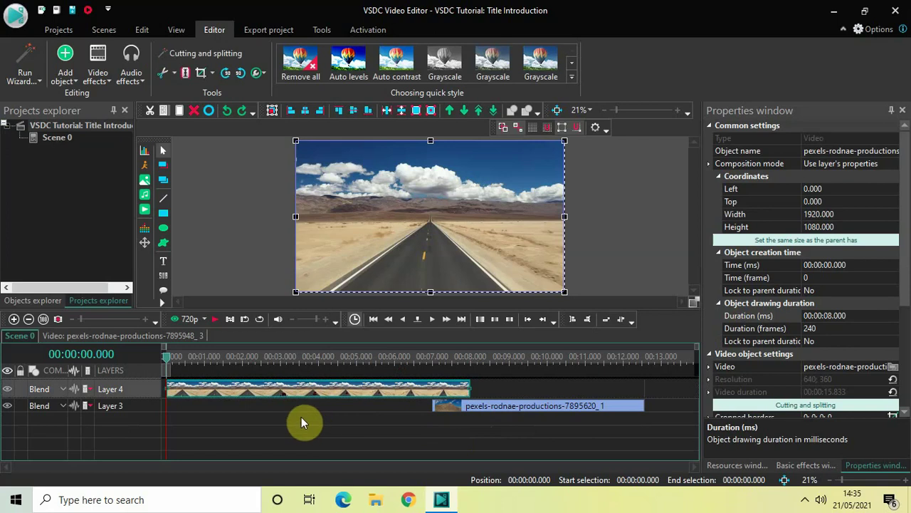
double_click(297, 396)
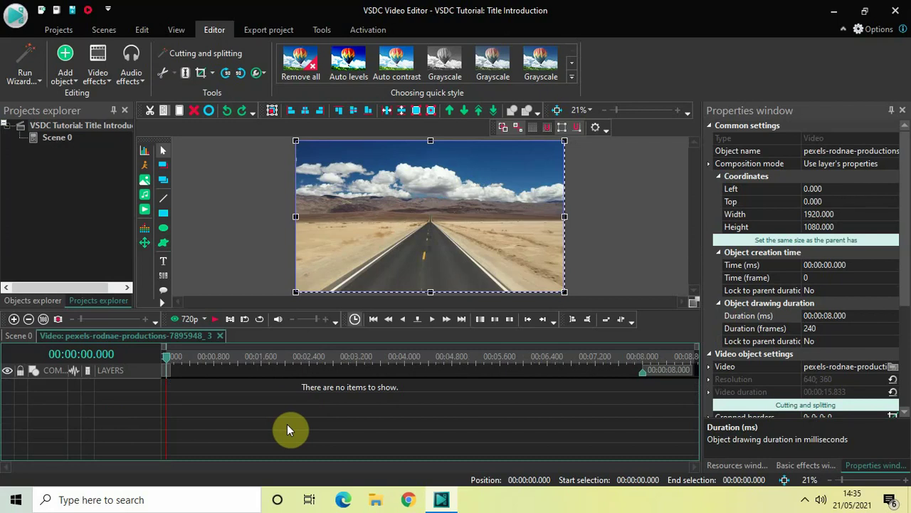
key(space)
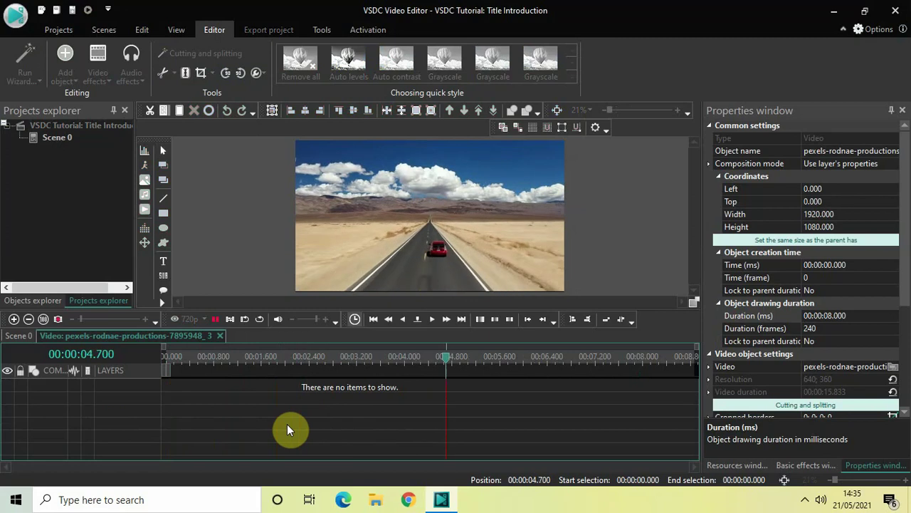
key(space)
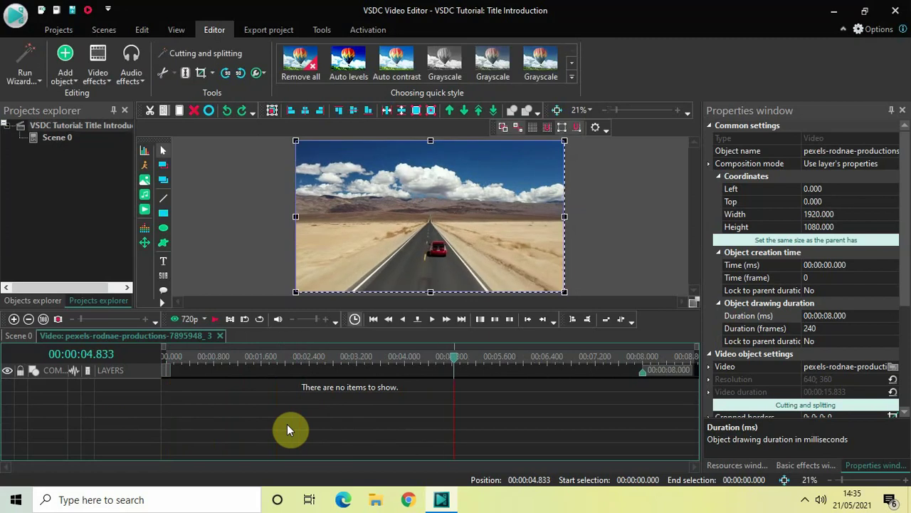
click(163, 357)
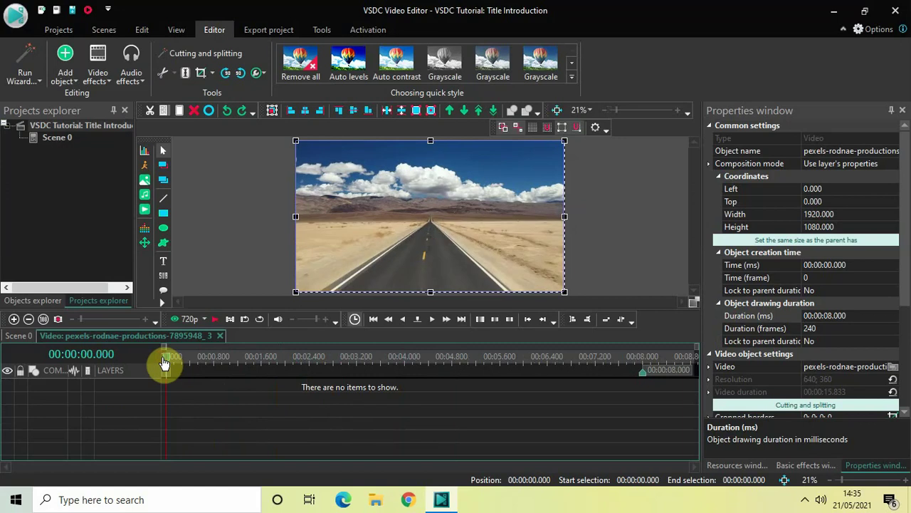
Step: Apply a Fade In transparency effect from the scene beginning on a new layer of the road video and preview it
click(97, 71)
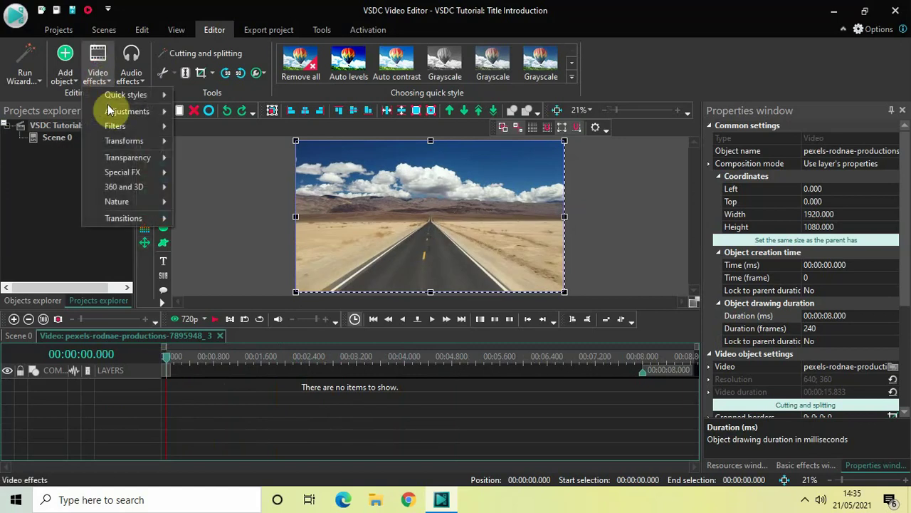
mouse_move(128, 163)
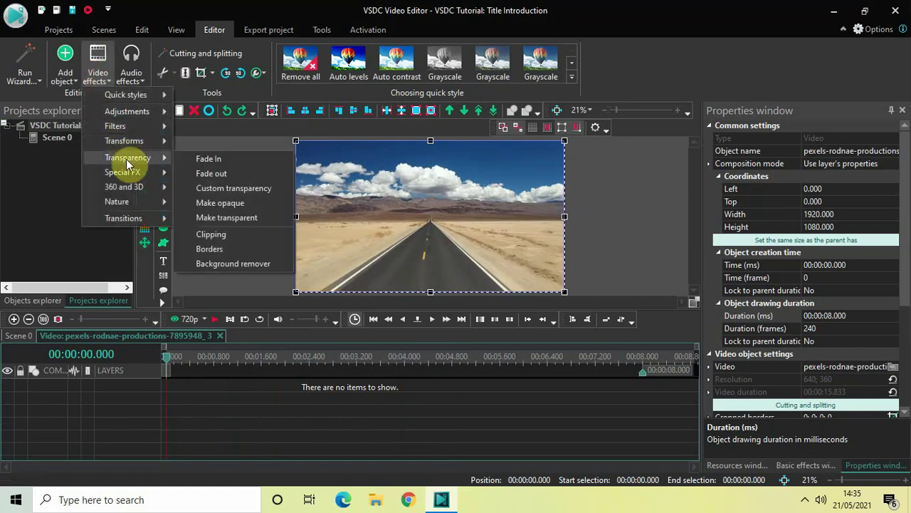
click(225, 159)
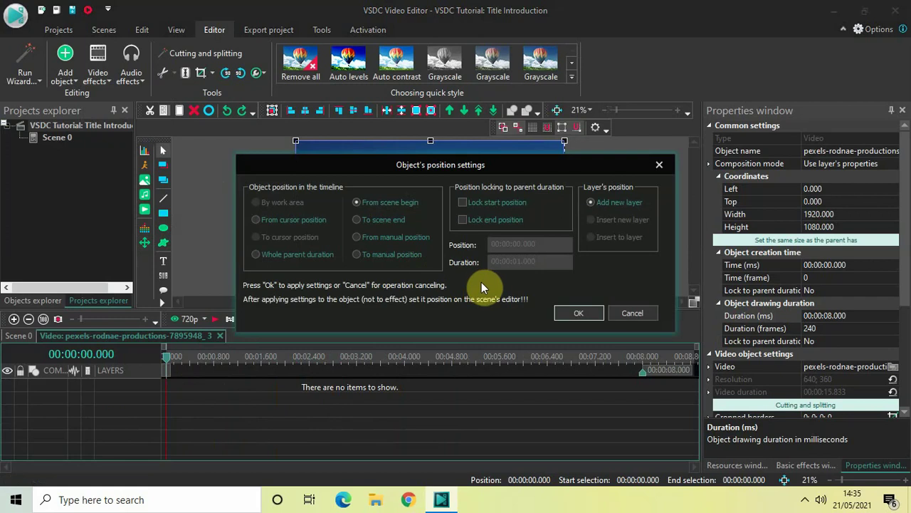
click(574, 309)
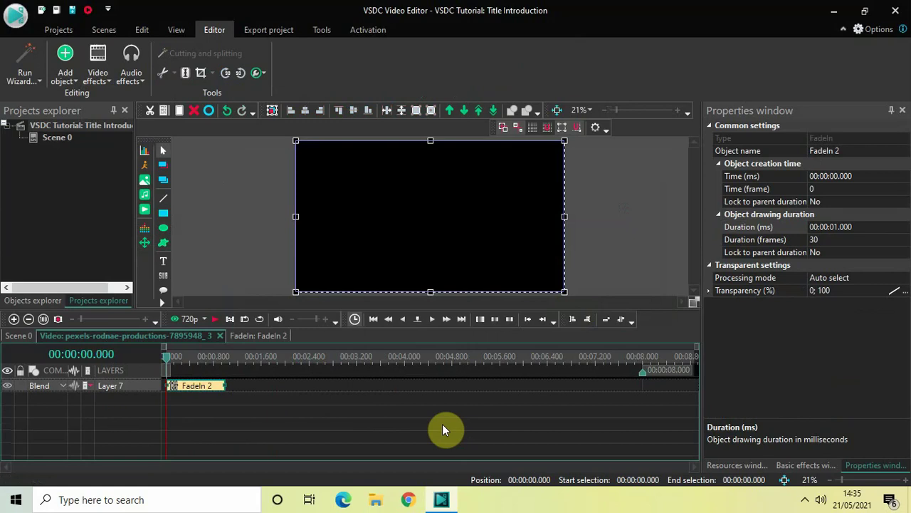
key(space)
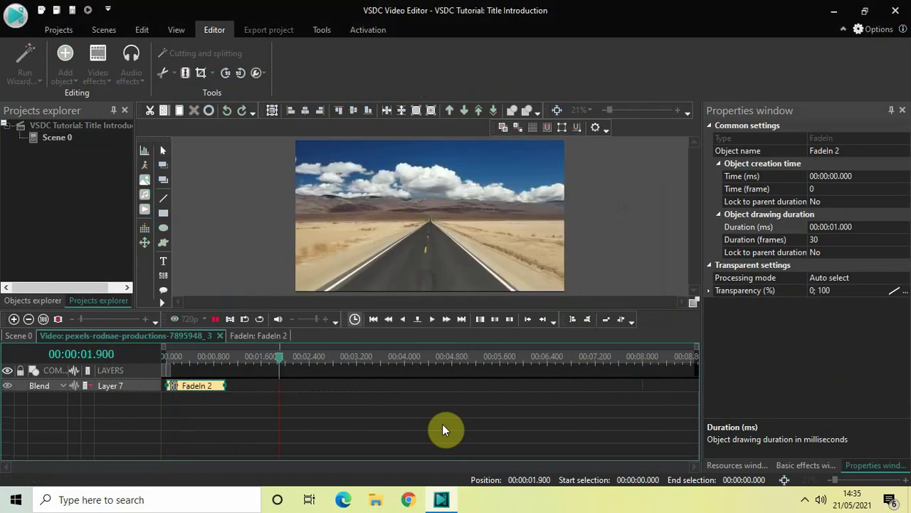
key(space)
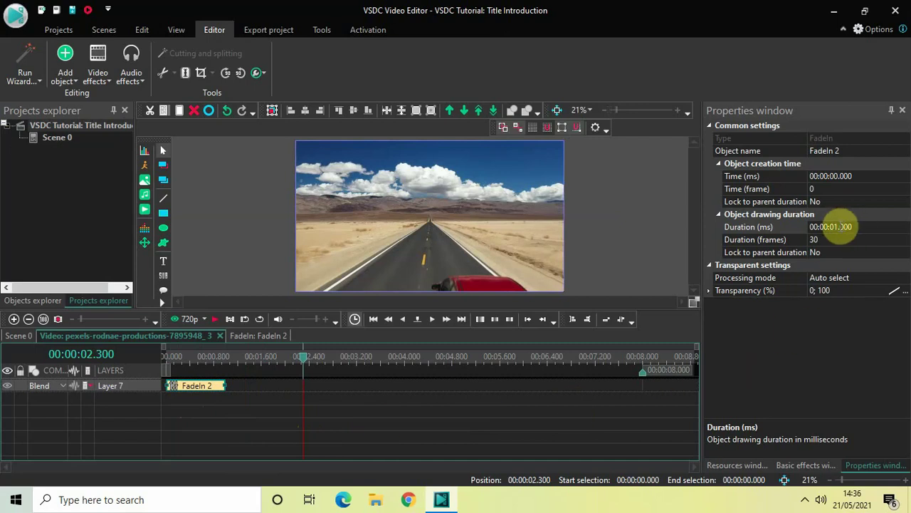
Step: Set the fade-in effect's duration to 00:00:02.000 and play the clip from the start to check it
click(834, 226)
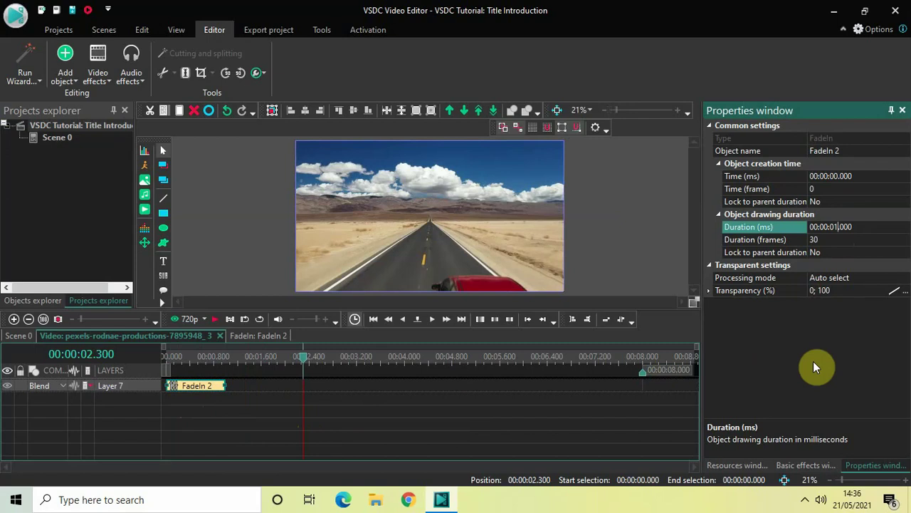
text(2)
key(Return)
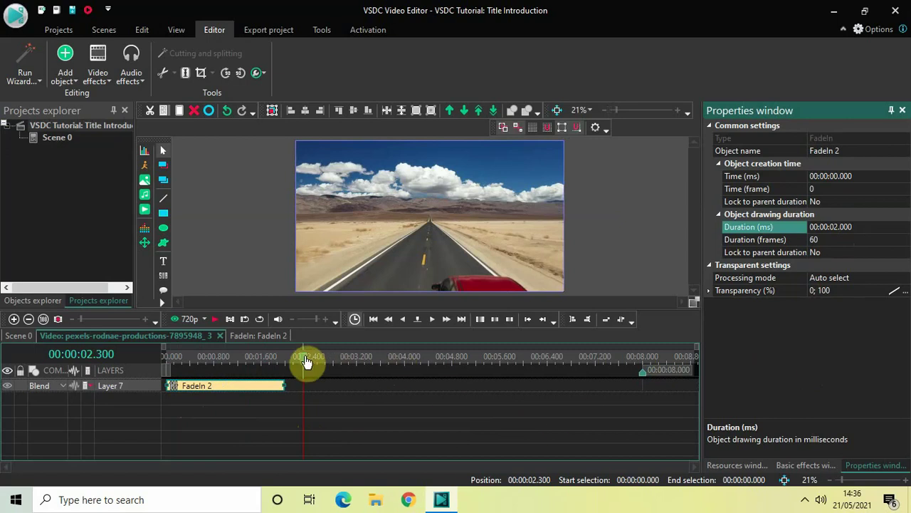
drag(307, 361, 138, 362)
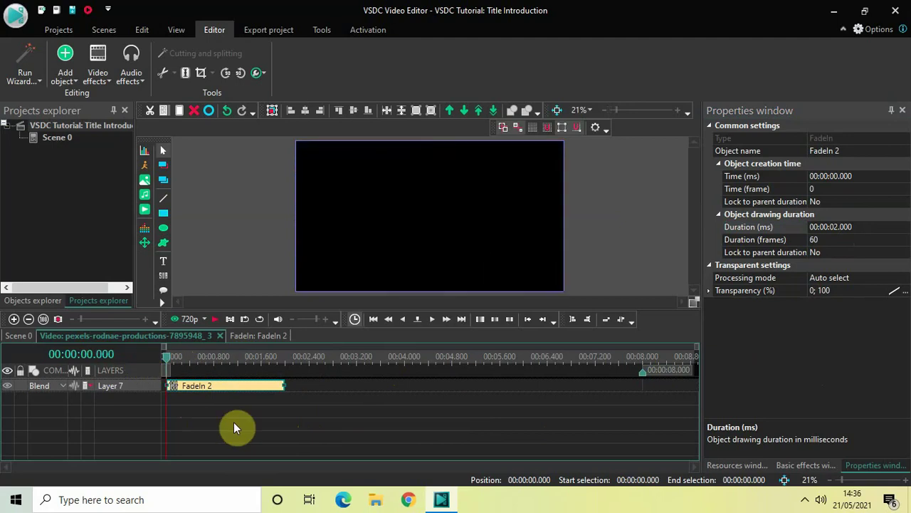
key(space)
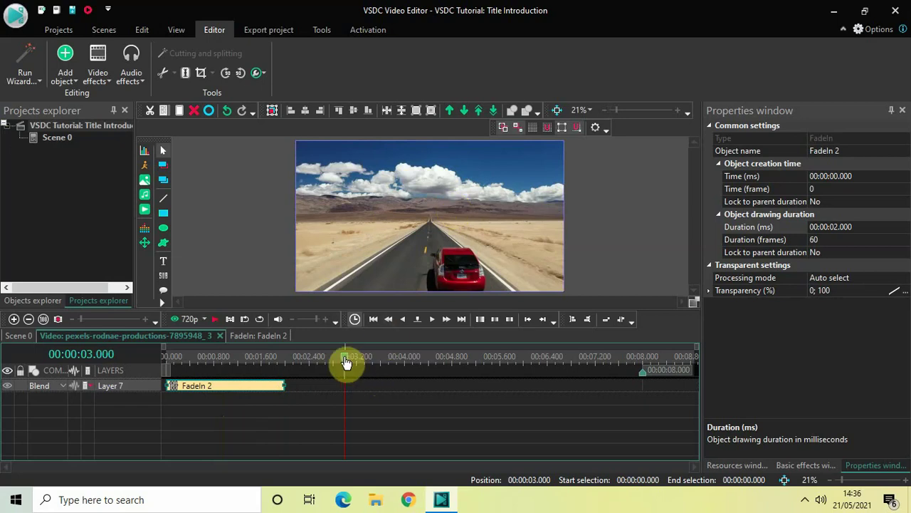
Step: Place the playhead at 00:00:01.000 and add a text object from the cursor position, drawing its box about 1205 by 628 over the road
drag(346, 361, 225, 364)
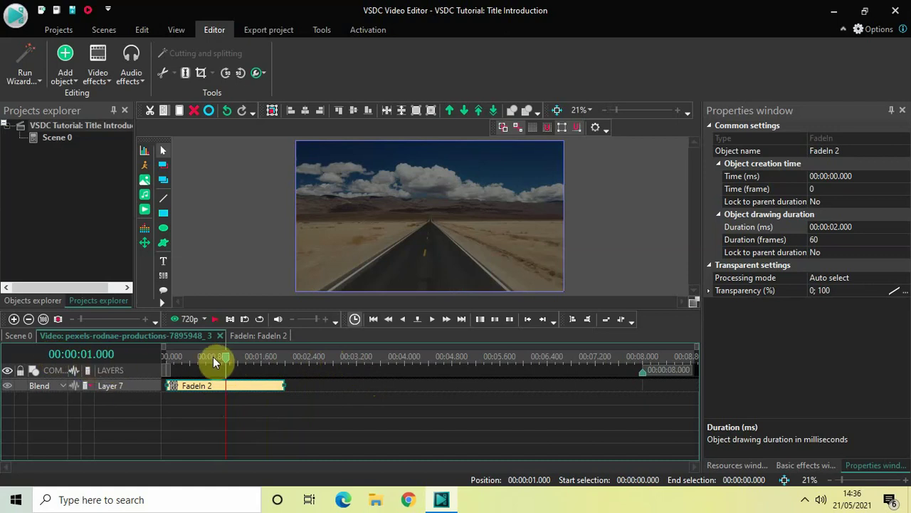
click(250, 426)
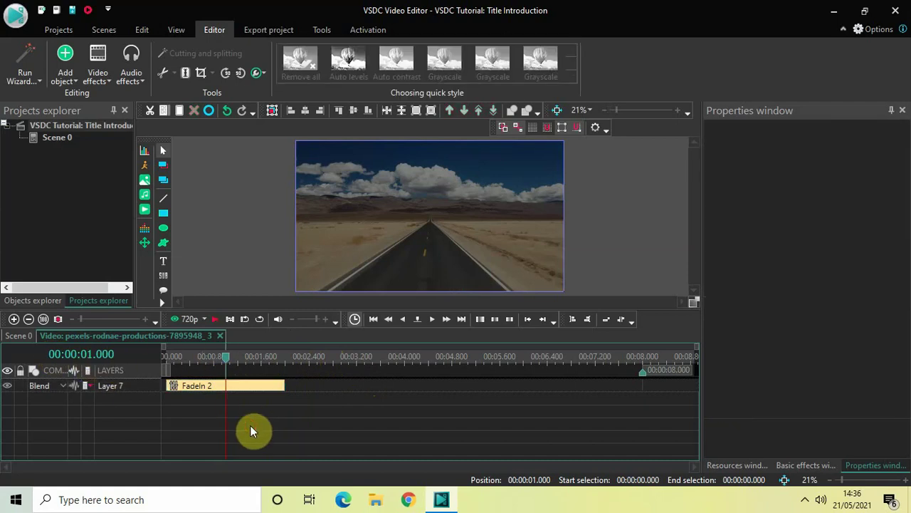
click(68, 81)
mouse_move(97, 197)
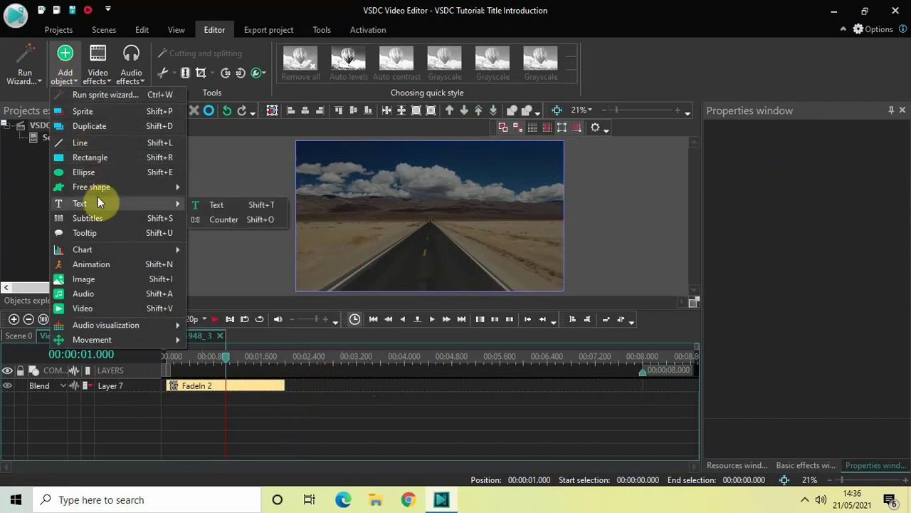
click(218, 205)
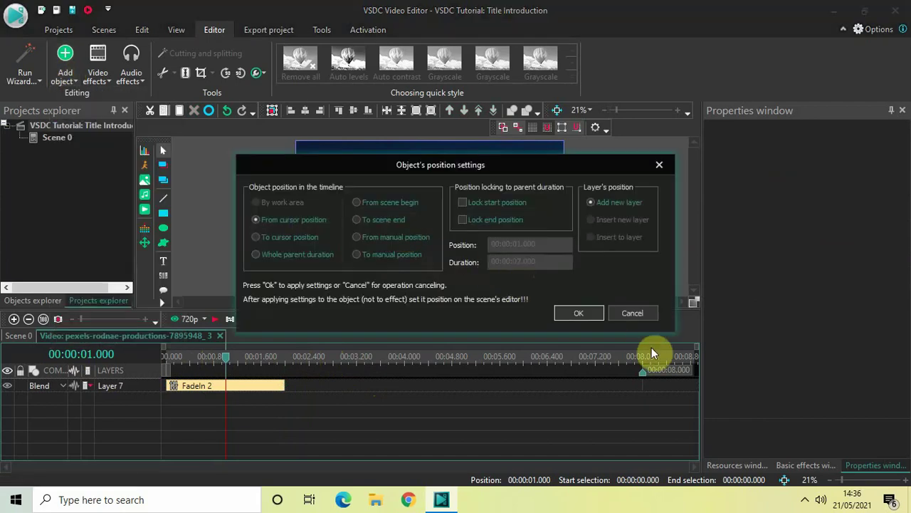
click(585, 311)
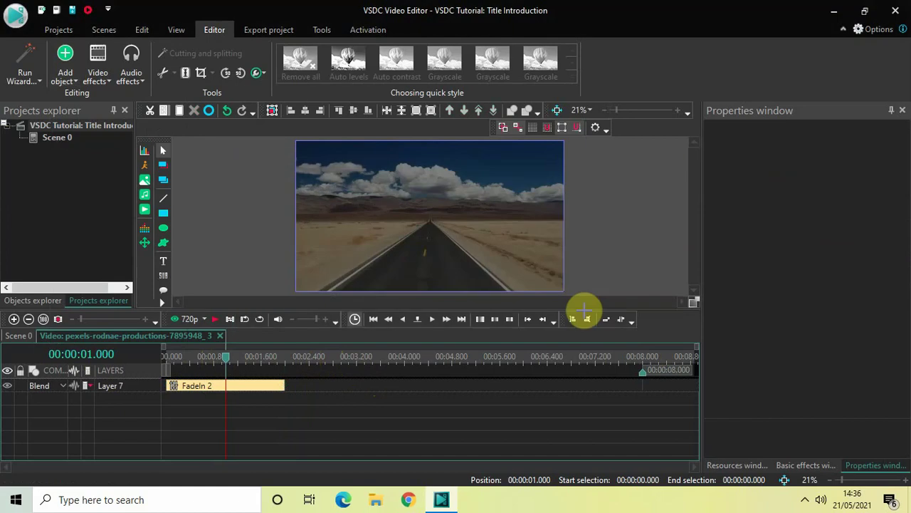
click(353, 172)
drag(419, 215, 522, 259)
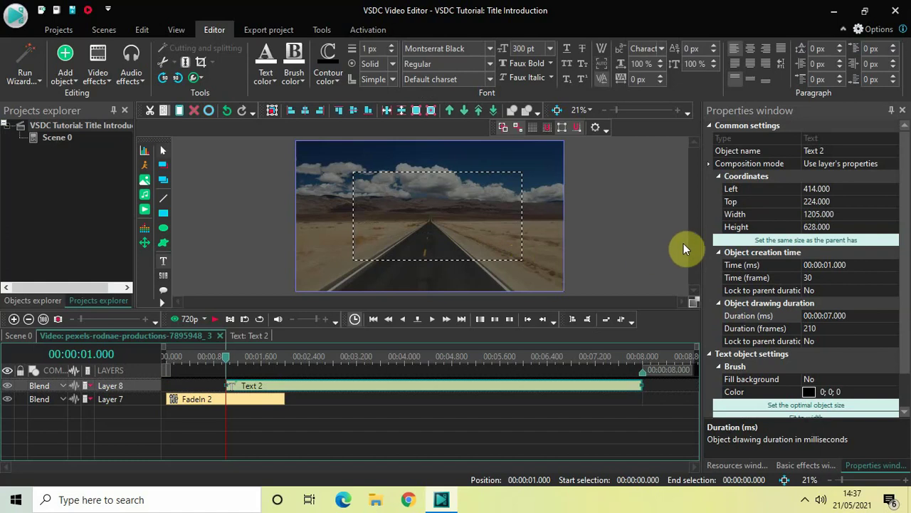
Step: Make the text object the same size as its parent so it covers the whole frame
click(729, 244)
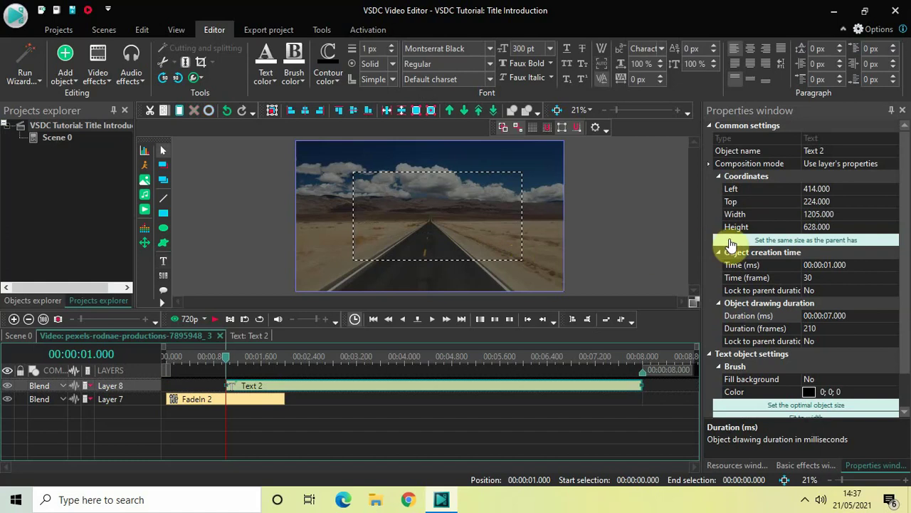
click(729, 244)
click(730, 245)
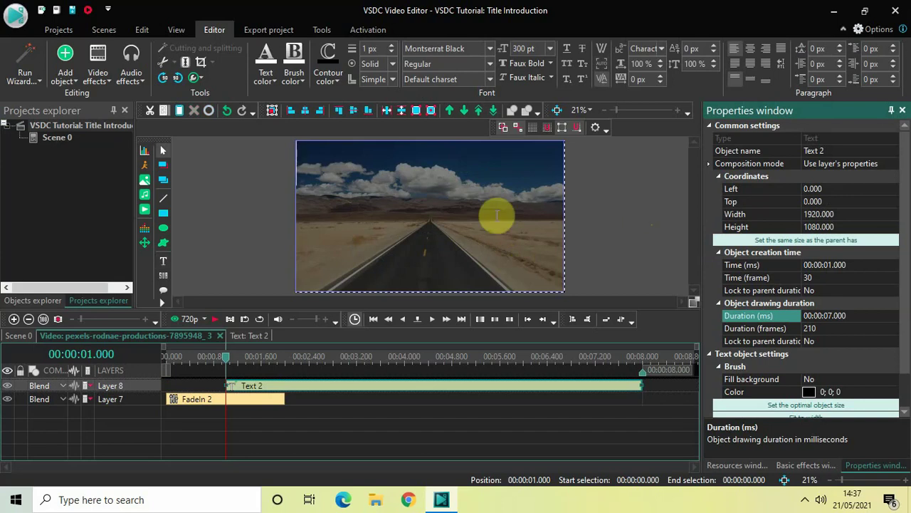
Step: Enter the title text "VLOG #1" in the text object
click(446, 207)
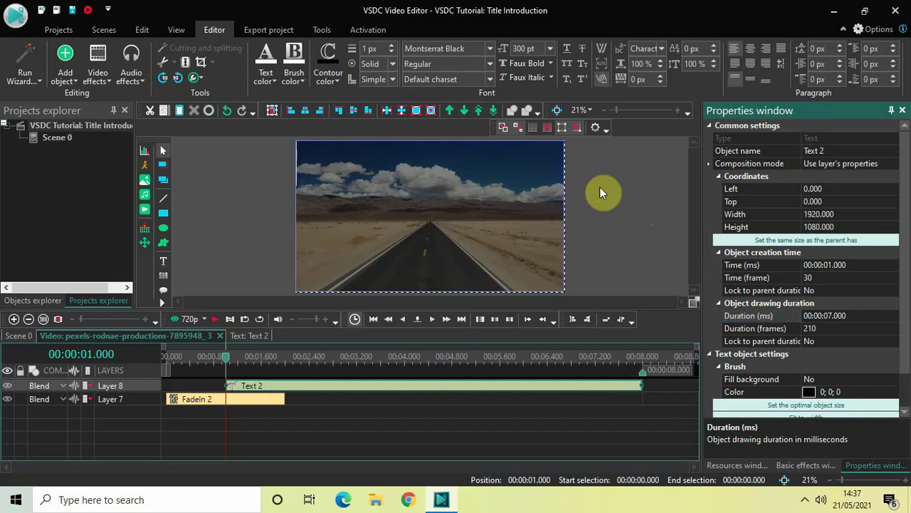
text(V)
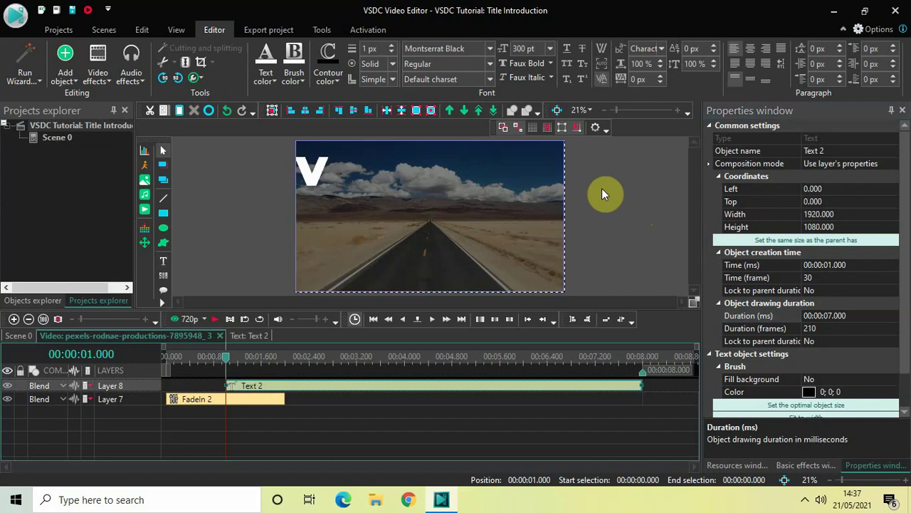
text(LOG )
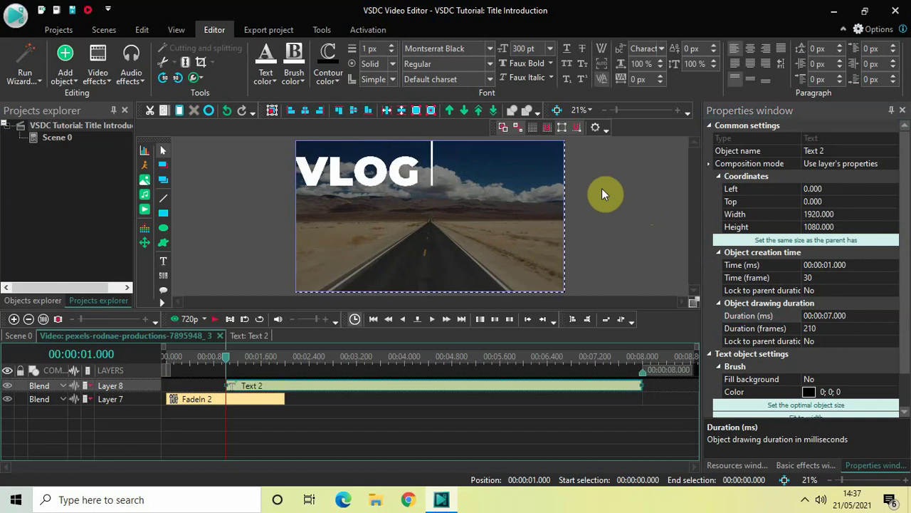
text(#1)
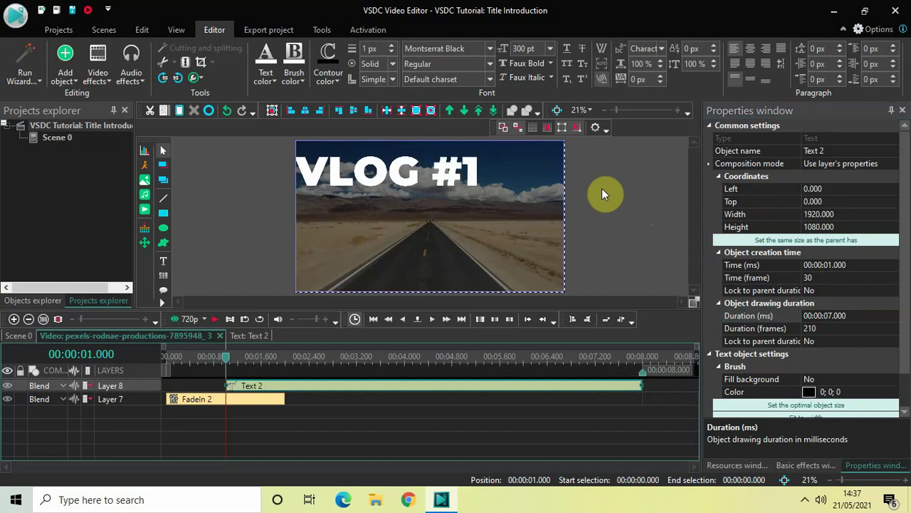
Step: Center the whole VLOG #1 title vertically and horizontally in the frame
key(ctrl+a)
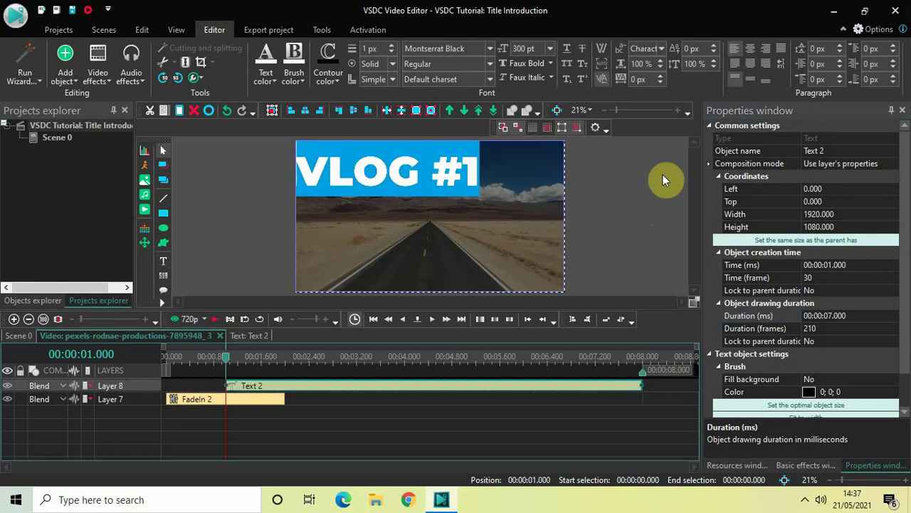
click(751, 63)
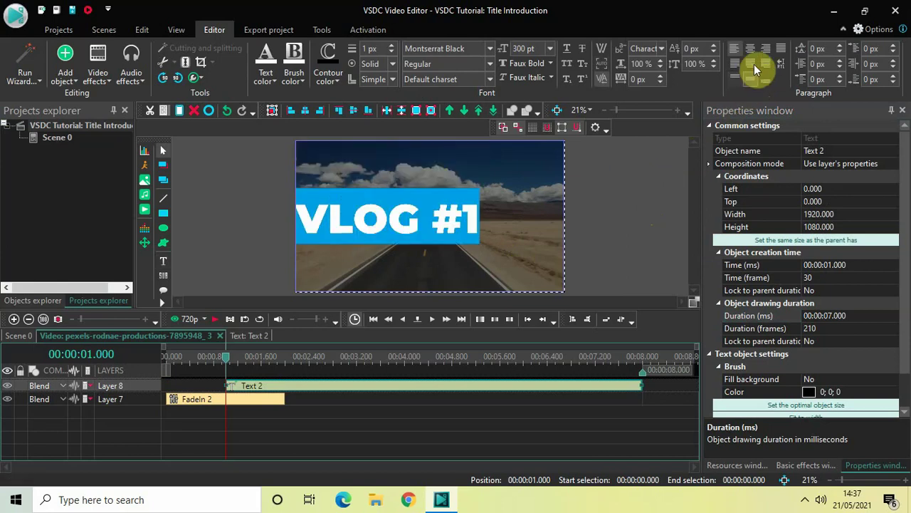
click(752, 51)
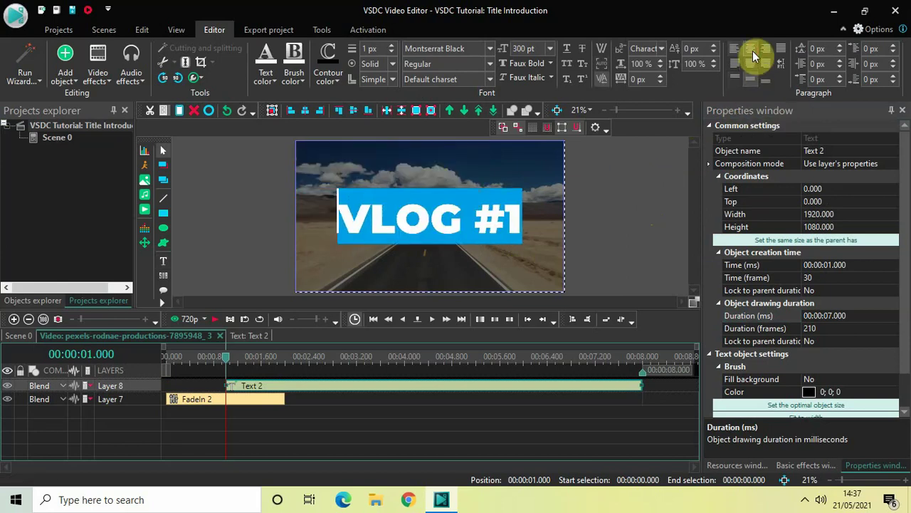
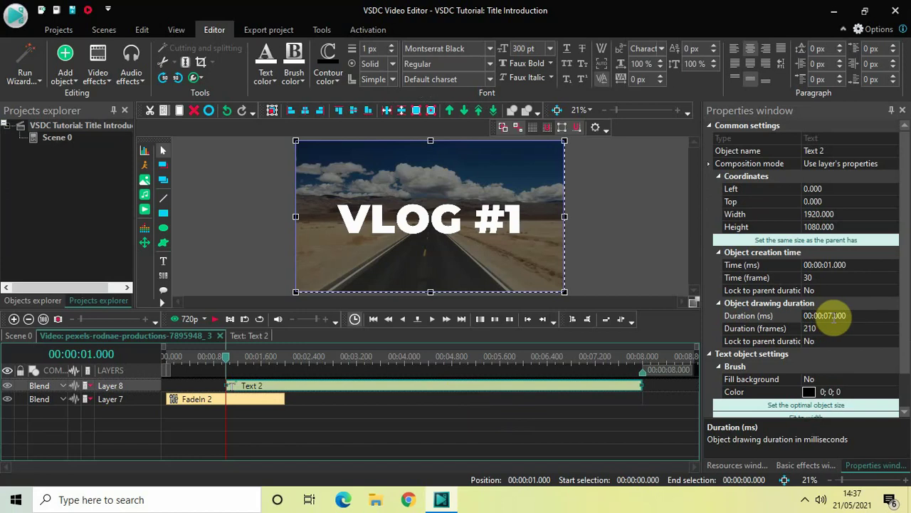
Step: Set the title text's duration to 00:00:05.000 and return the playhead to the start of the clip
click(824, 316)
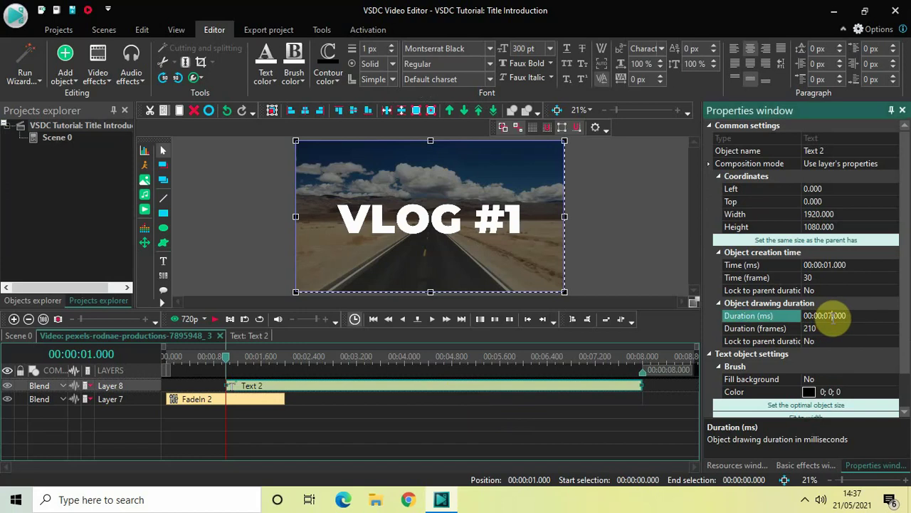
text(5)
key(Return)
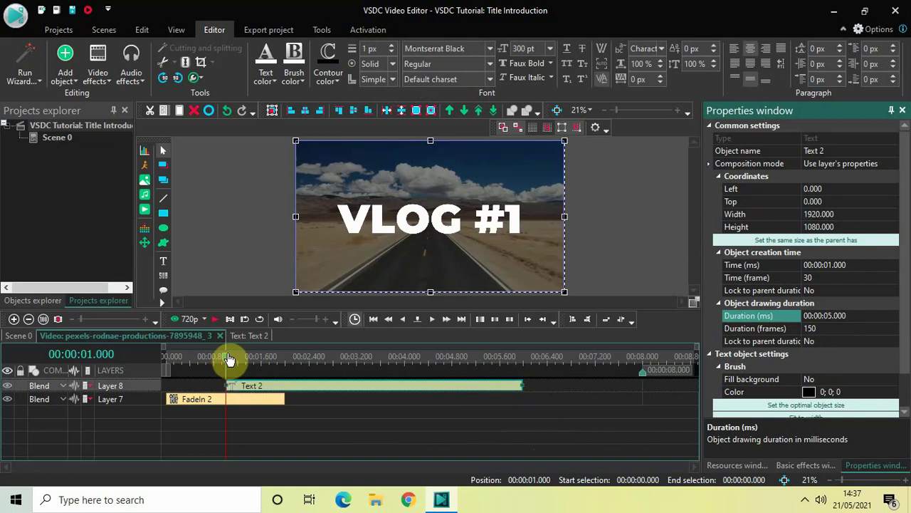
drag(228, 357, 161, 359)
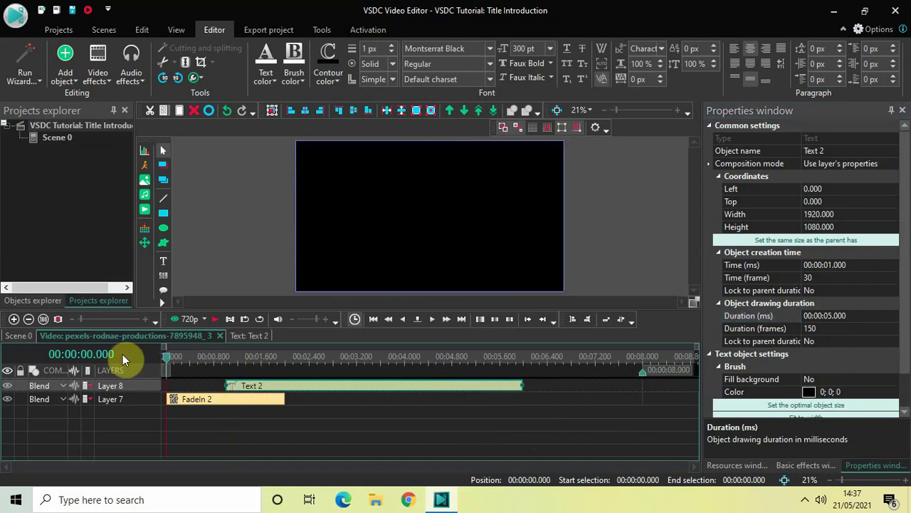
Step: Preview the title, and add a one-second Fade in effect inside the VLOG #1 text object from scene begin on a new layer
key(space)
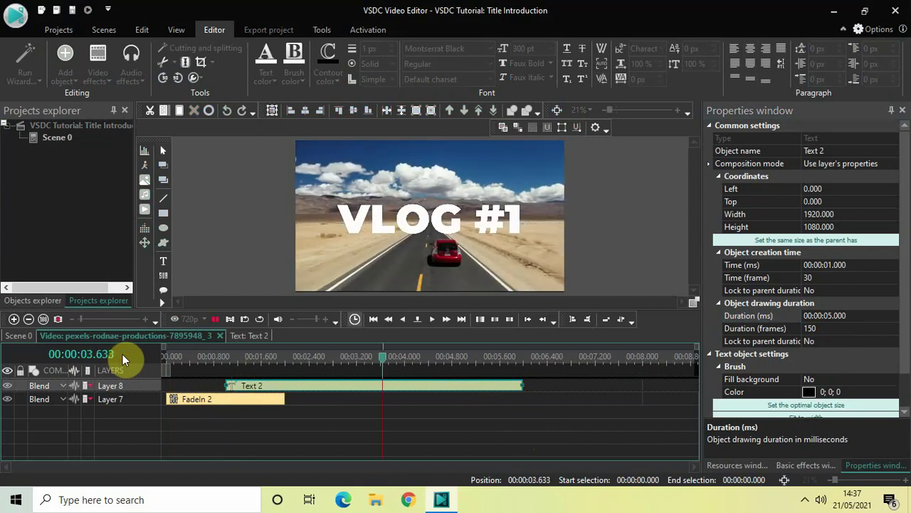
key(space)
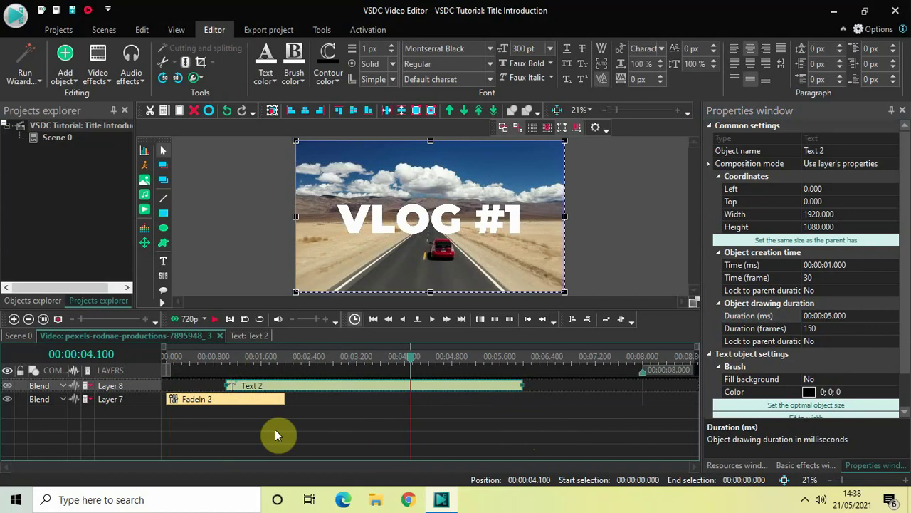
double_click(331, 388)
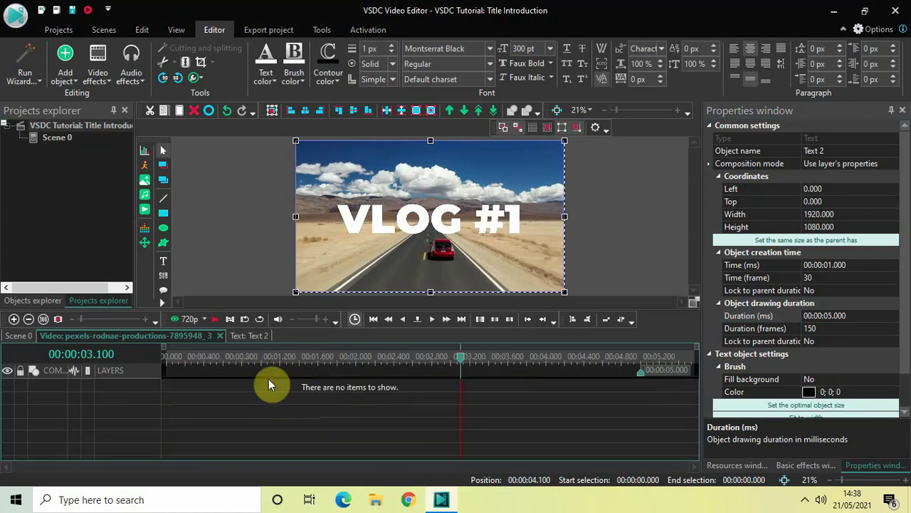
click(162, 361)
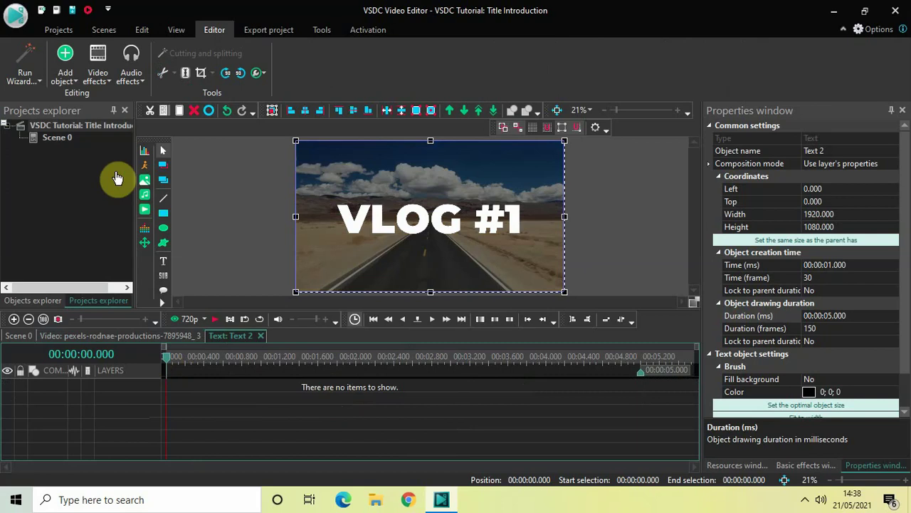
click(98, 81)
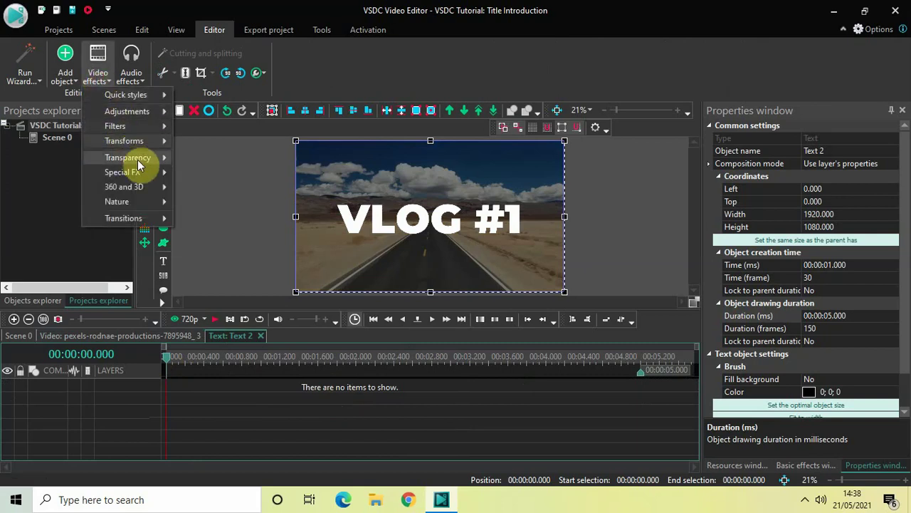
mouse_move(138, 165)
click(222, 157)
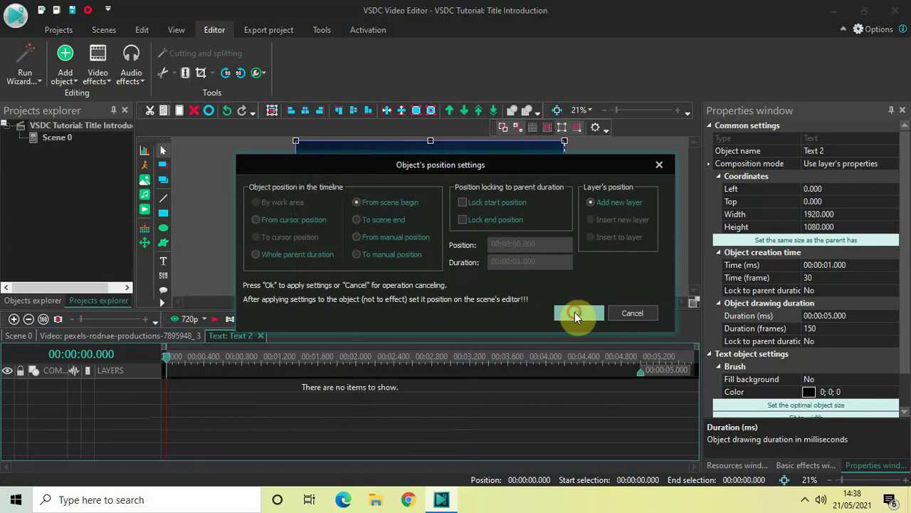
click(574, 312)
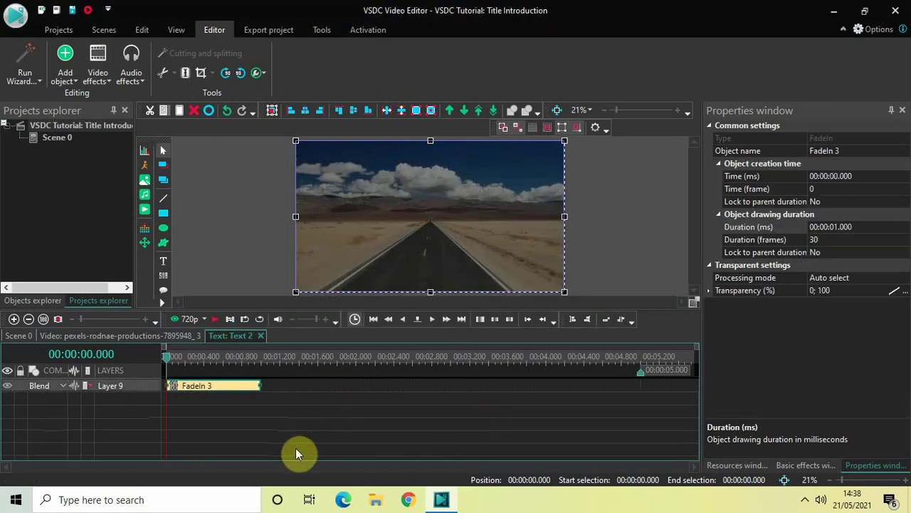
Step: Return to the road clip's timeline and play it from the start to check the title's fade-in
click(105, 336)
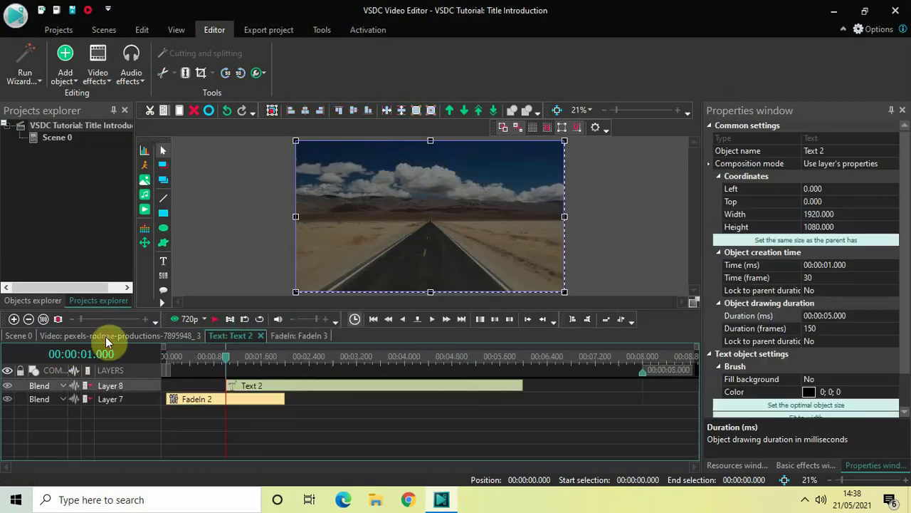
drag(228, 361, 125, 362)
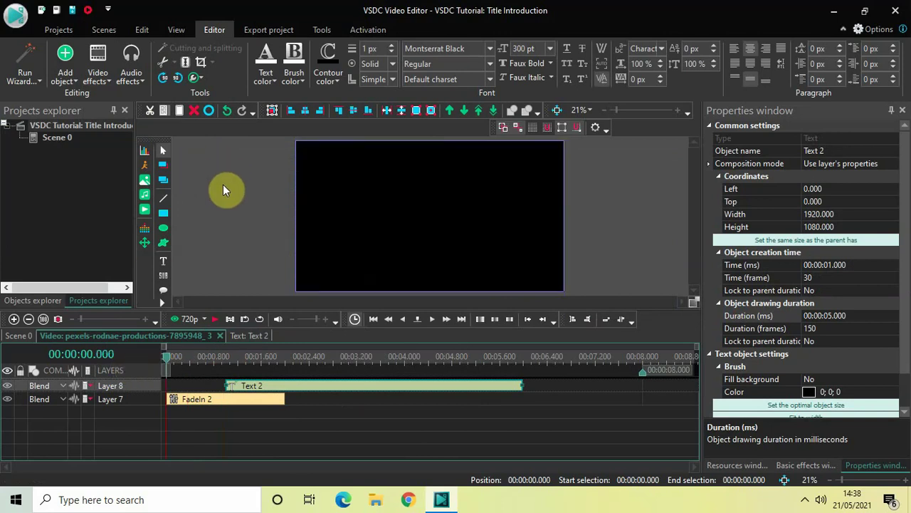
key(space)
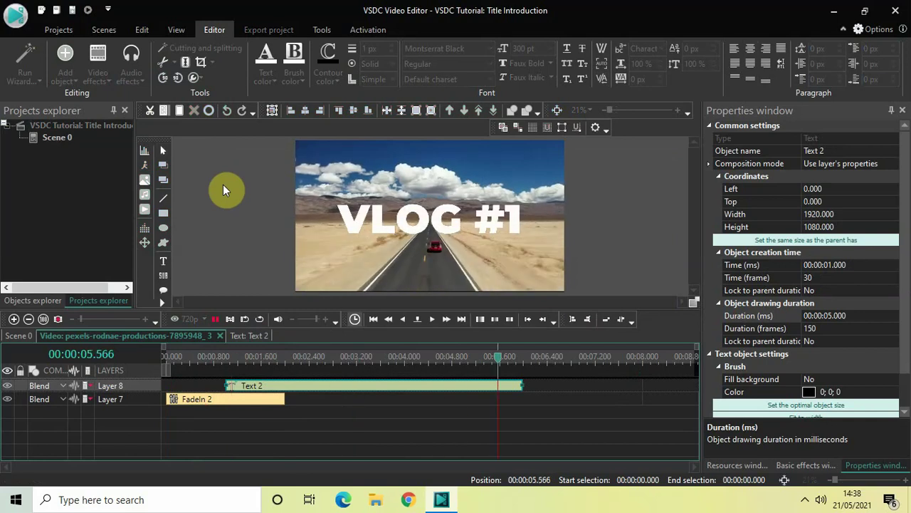
key(space)
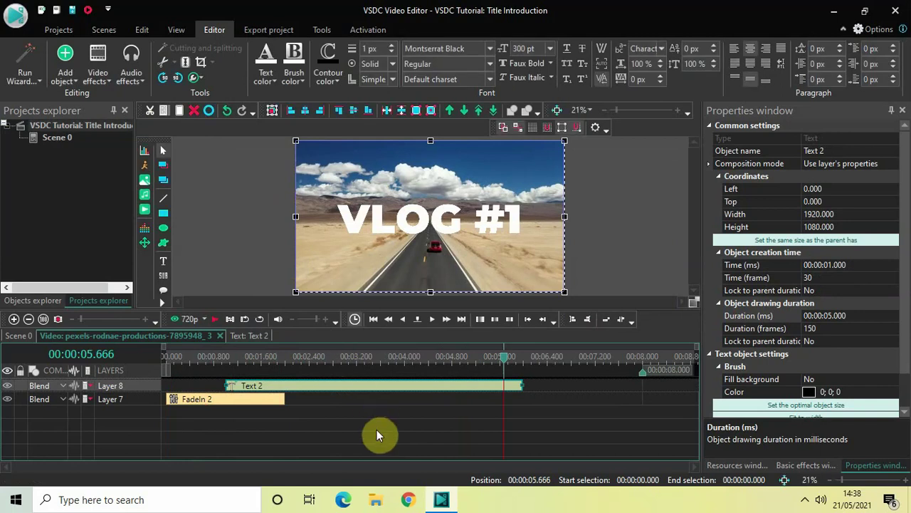
Step: Add a one-second Fade out effect at the scene end inside the VLOG #1 text object, with start and end locked to the parent duration
double_click(383, 385)
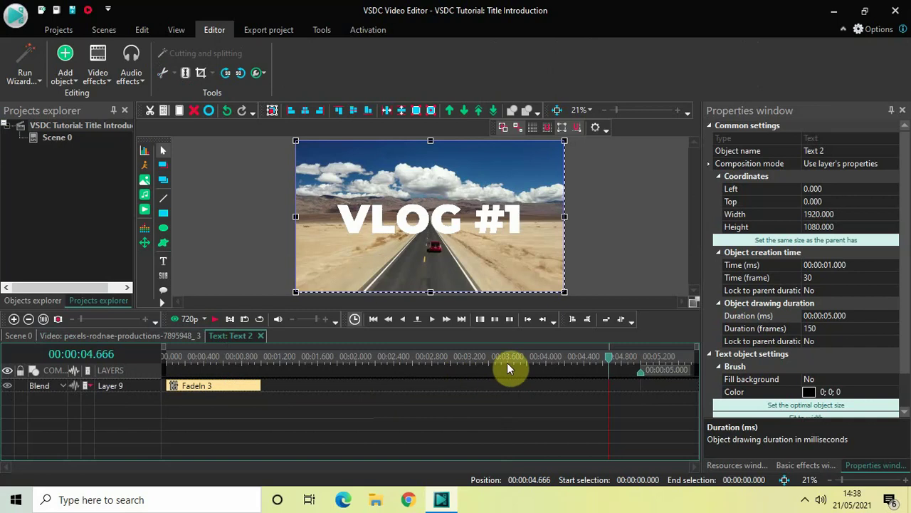
drag(507, 368, 518, 365)
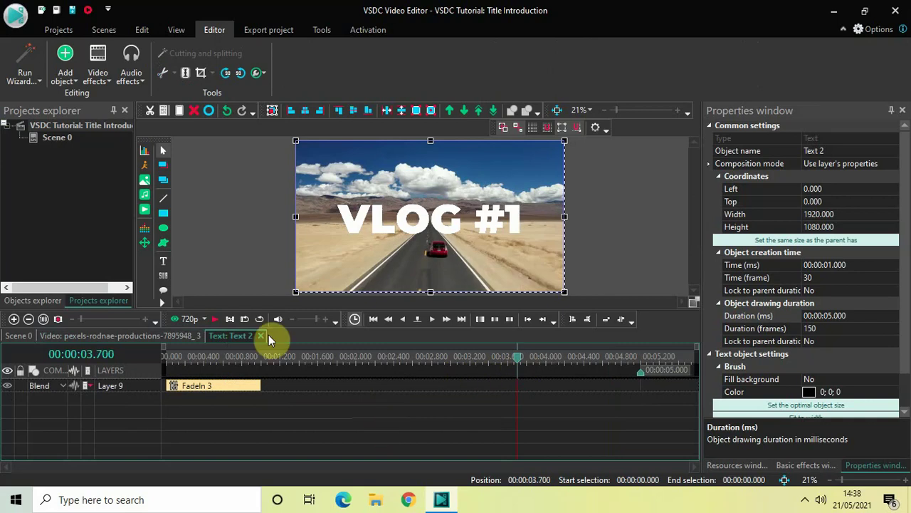
click(100, 81)
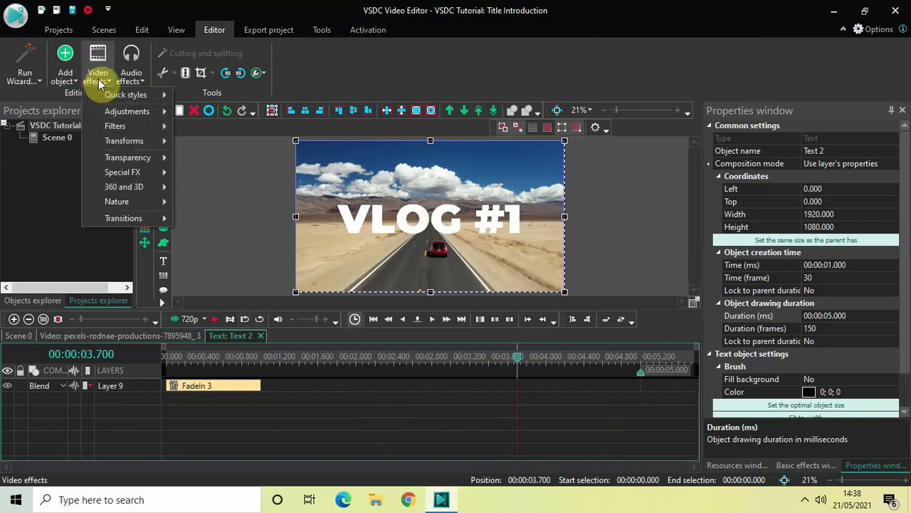
mouse_move(147, 158)
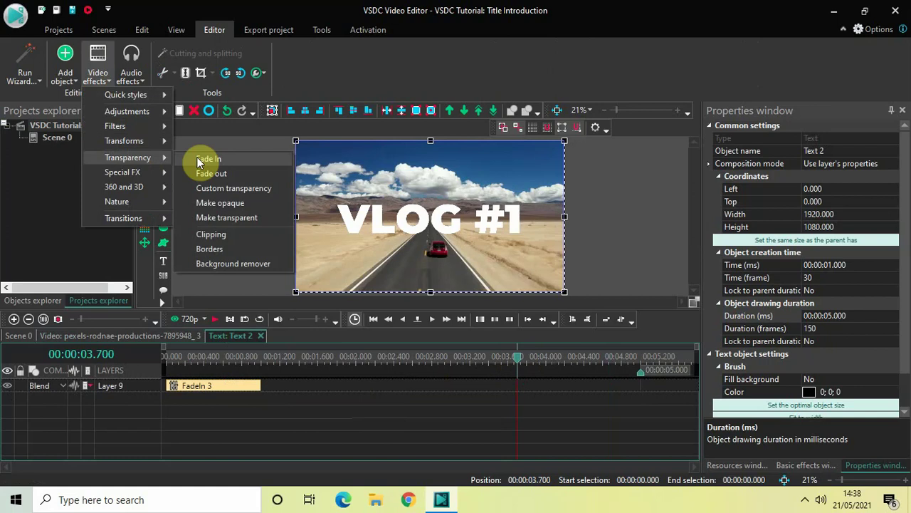
click(233, 171)
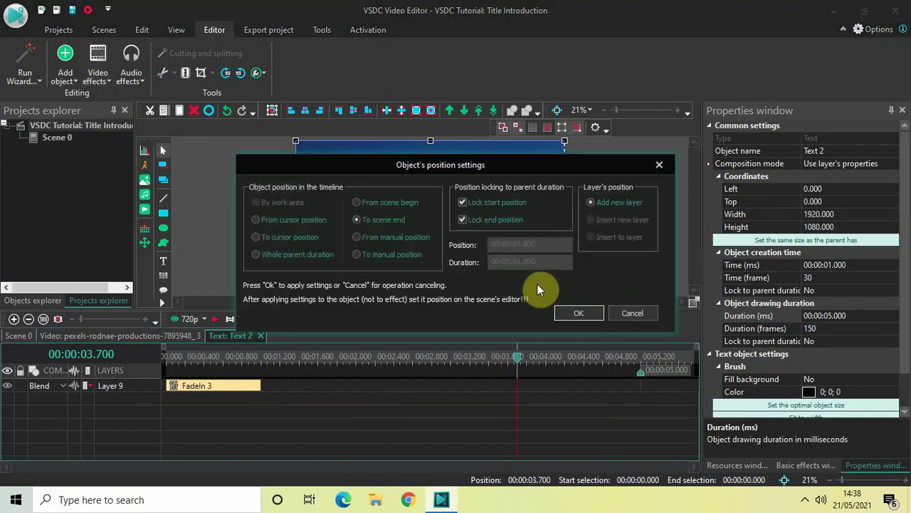
click(570, 314)
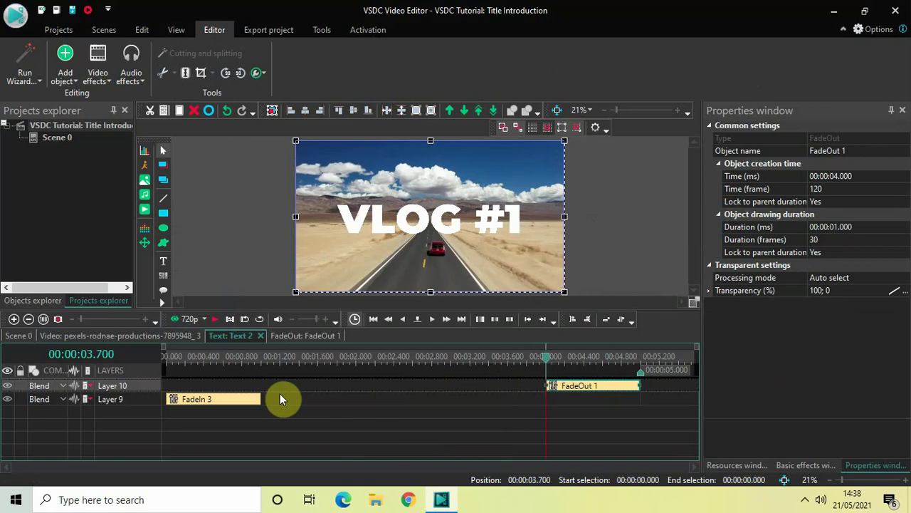
Step: Play the road clip from 00:00:00.000 to preview the title fading in and out
click(68, 334)
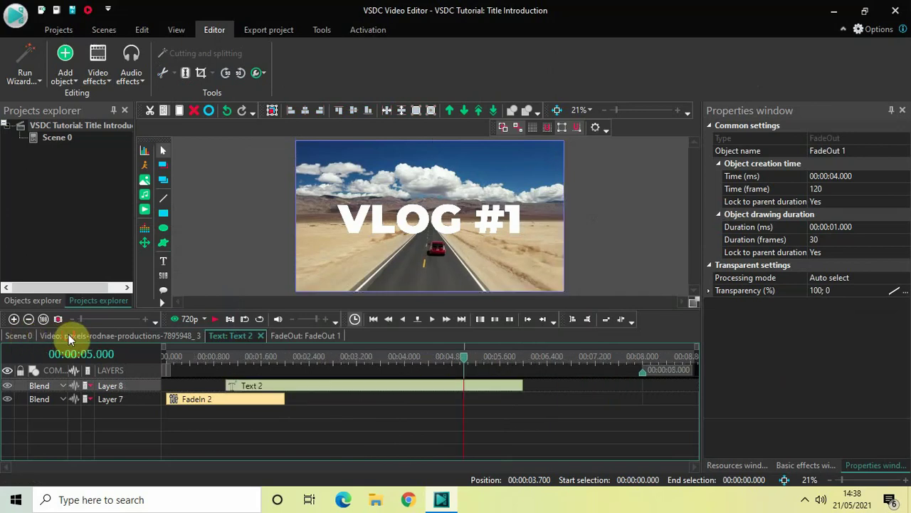
click(141, 334)
click(165, 356)
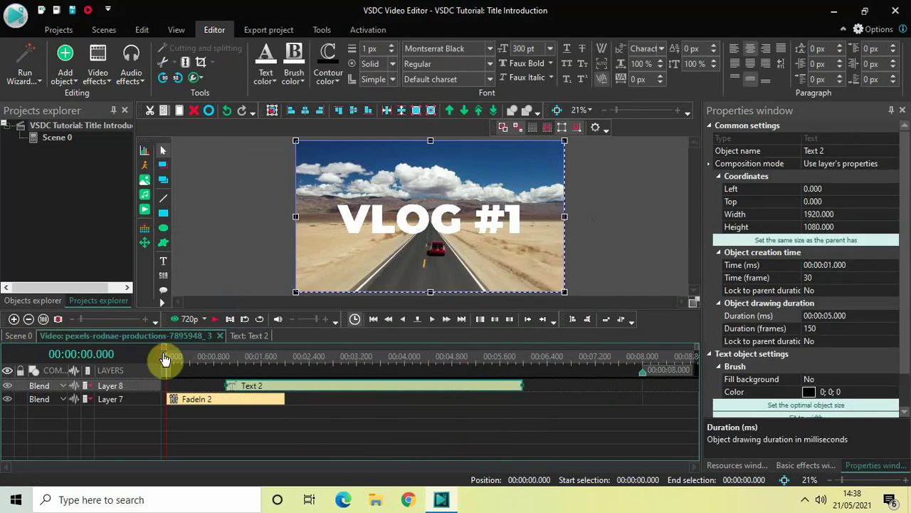
key(space)
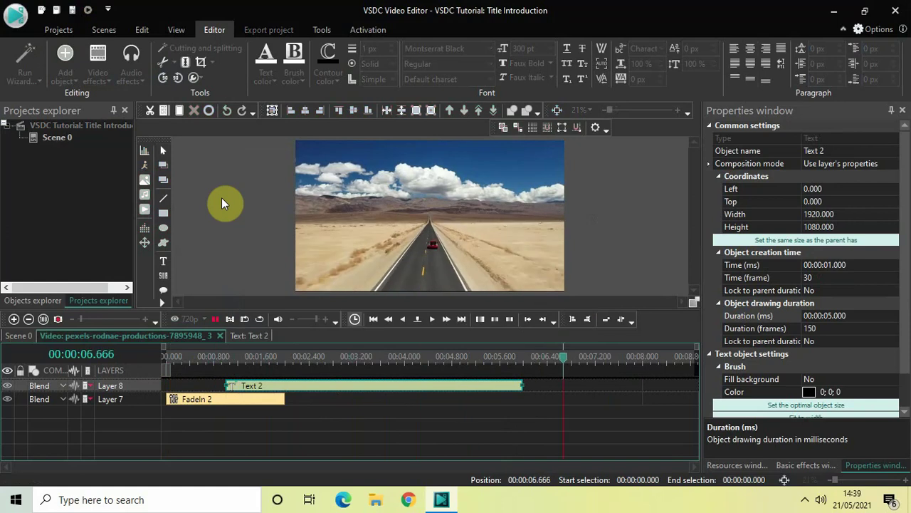
key(space)
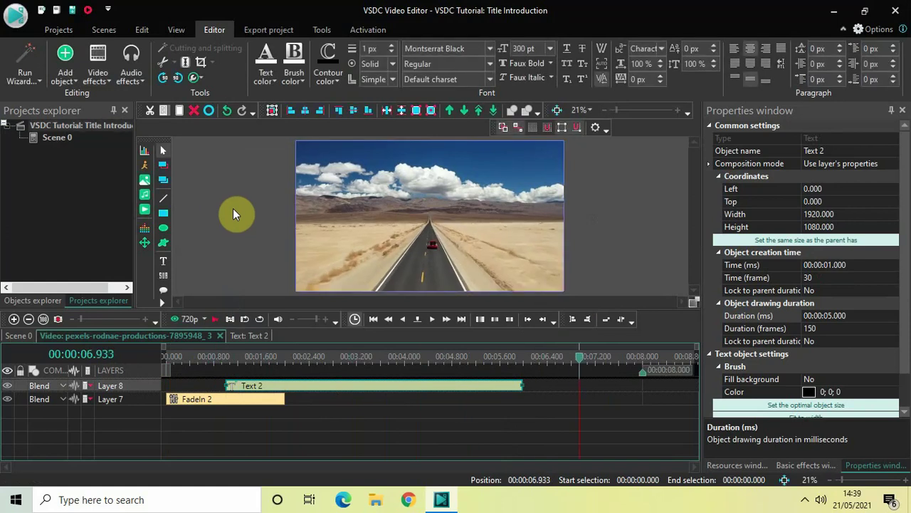
Step: Examine how the timelines of Scene 0, the road clip and the VLOG #1 text object are nested, including their fade effects
double_click(339, 387)
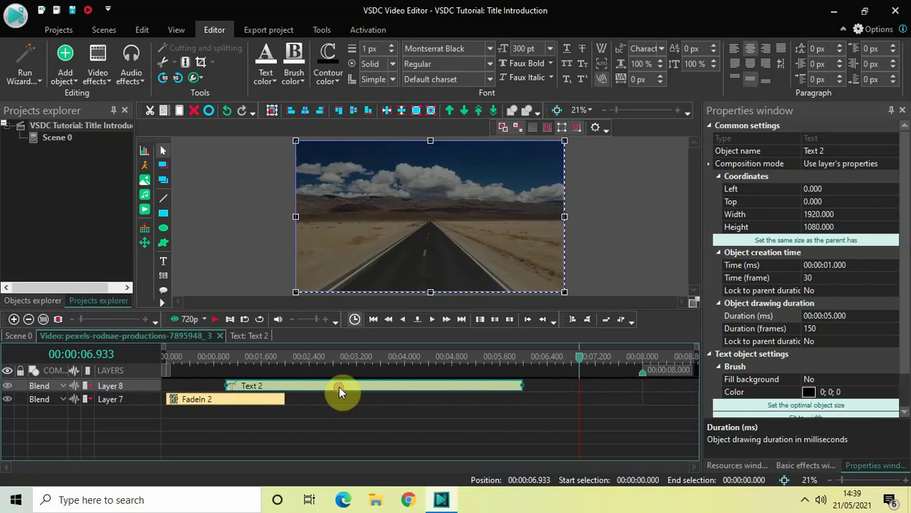
click(317, 356)
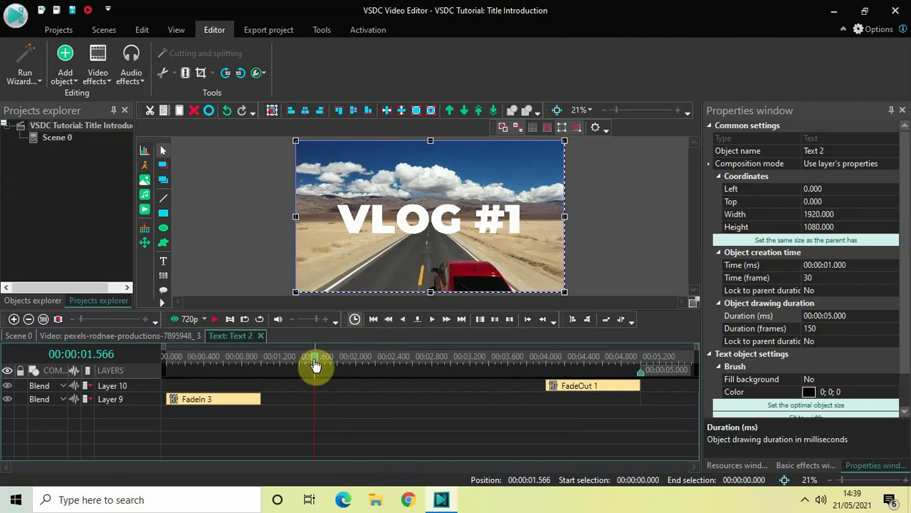
drag(315, 364, 285, 366)
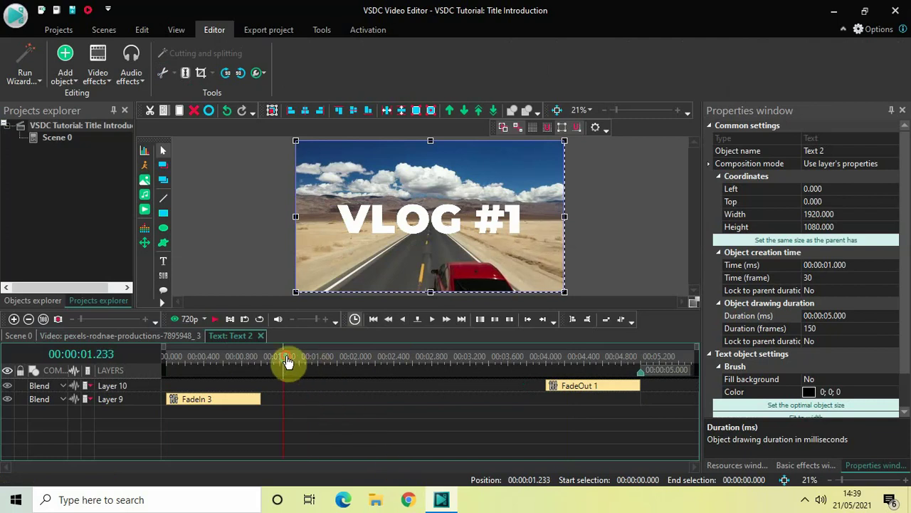
click(176, 336)
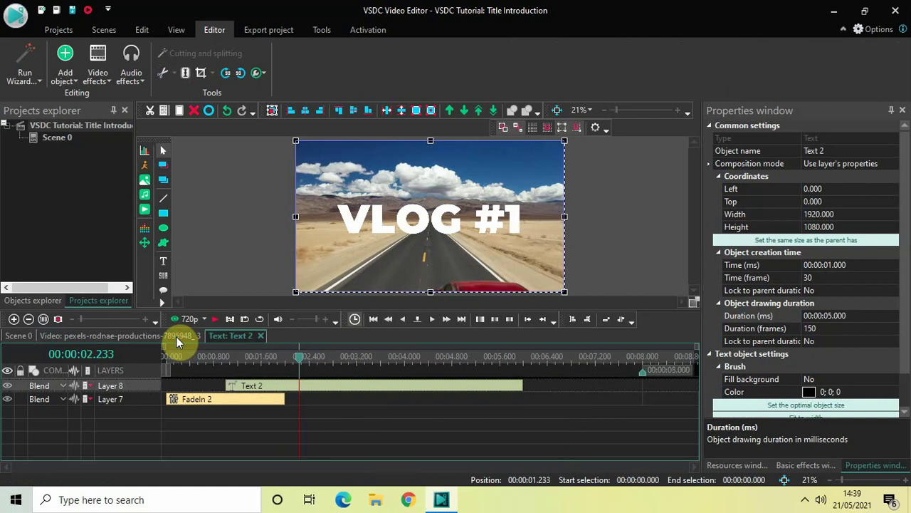
click(102, 333)
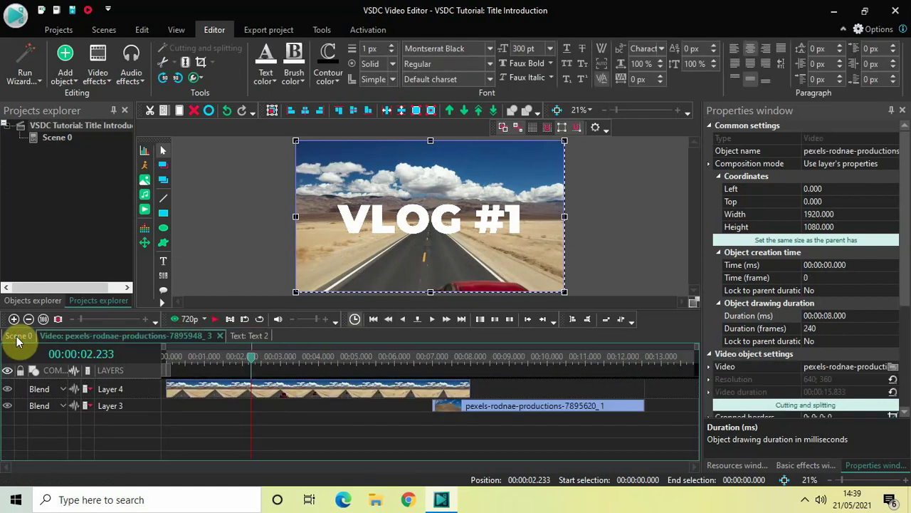
click(272, 433)
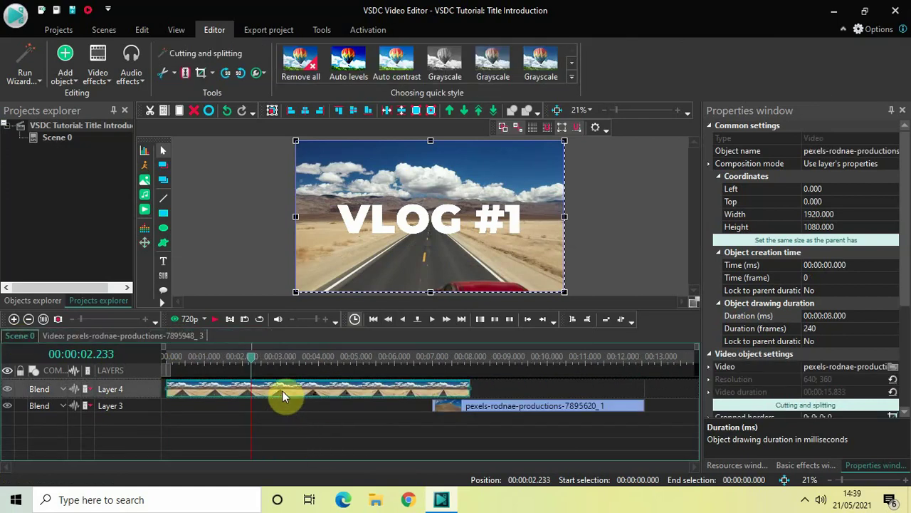
double_click(312, 388)
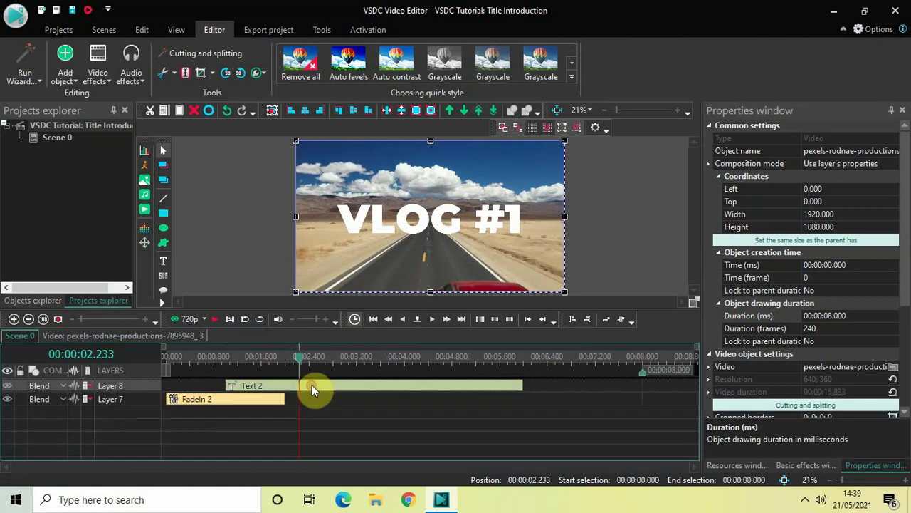
click(222, 420)
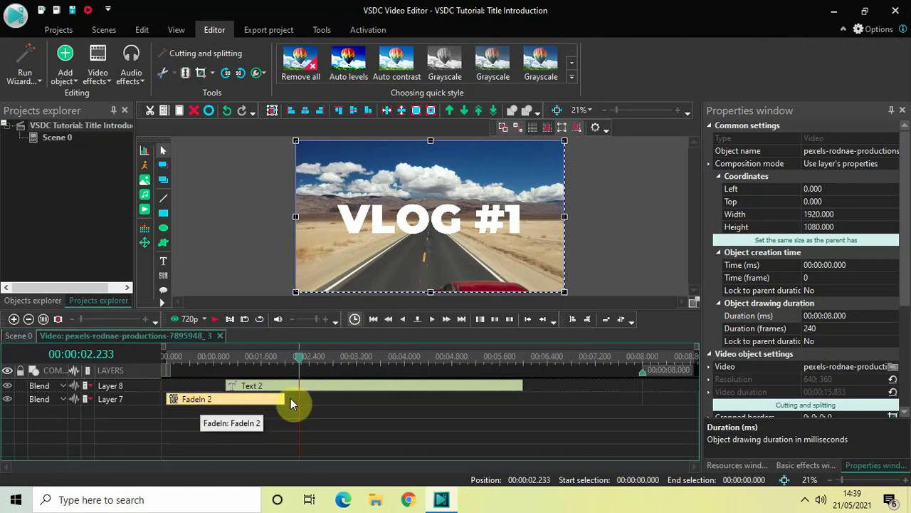
Step: Draw a rectangle about 396 by 252 px over the title's first letters inside the text object, starting at 00:00:01.000 on a new layer
double_click(370, 388)
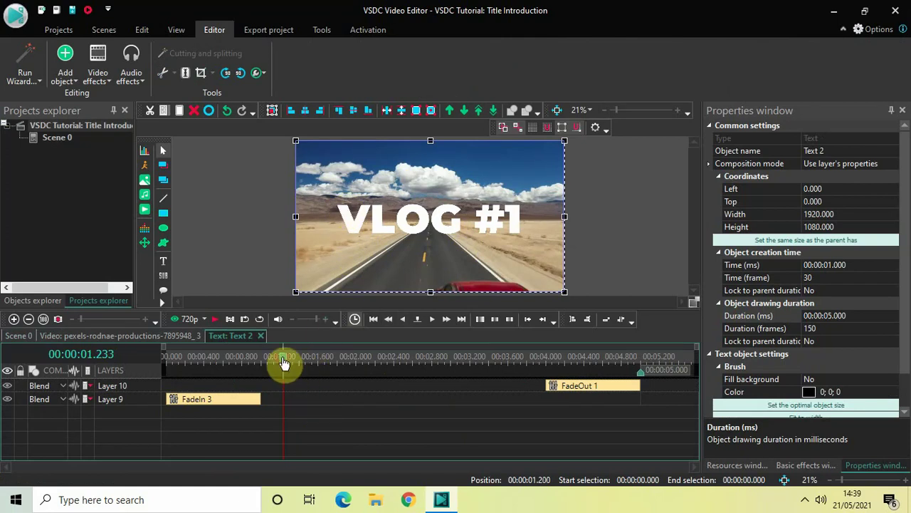
drag(285, 362, 265, 359)
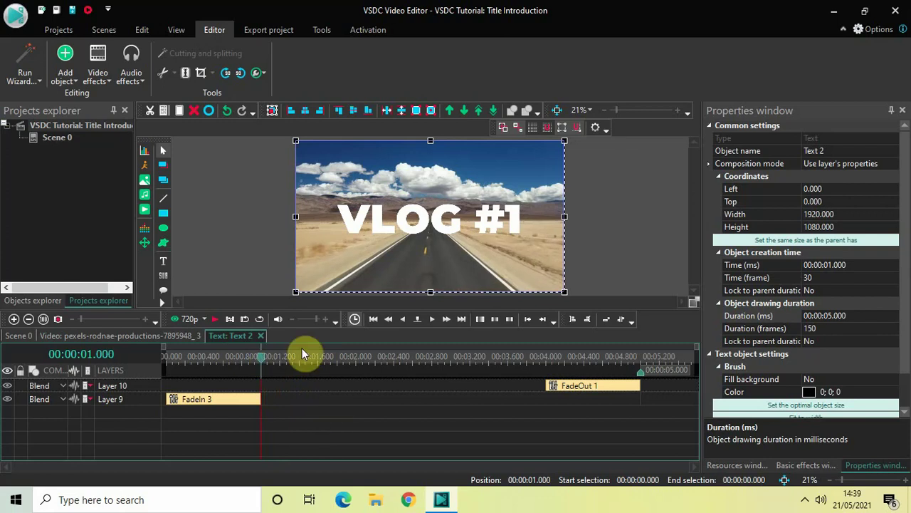
click(67, 75)
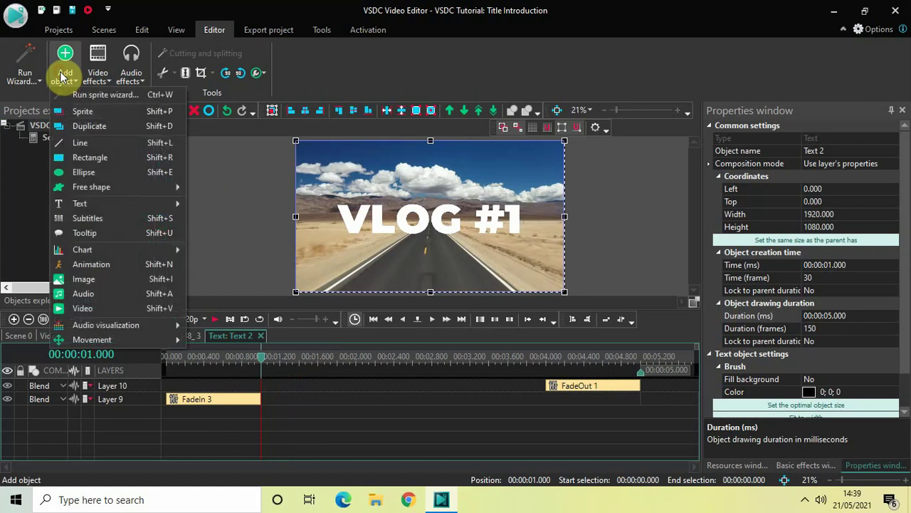
click(101, 156)
click(261, 187)
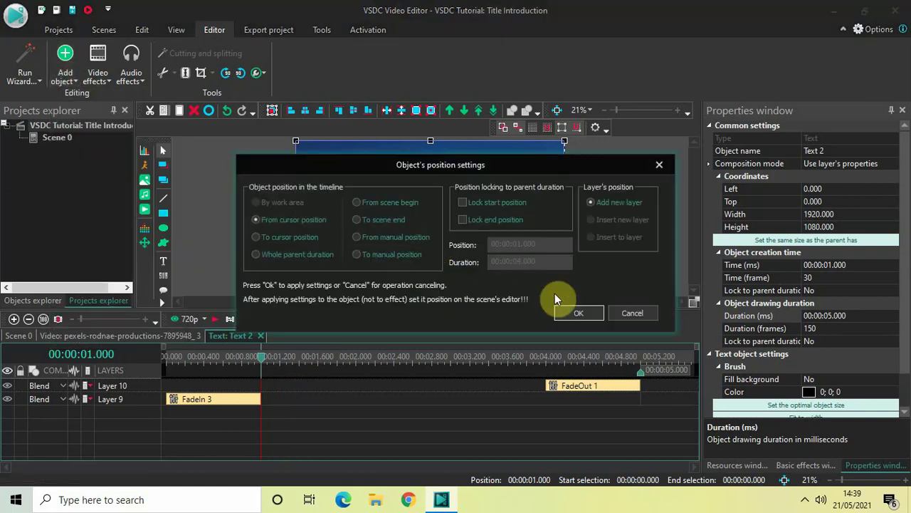
click(576, 313)
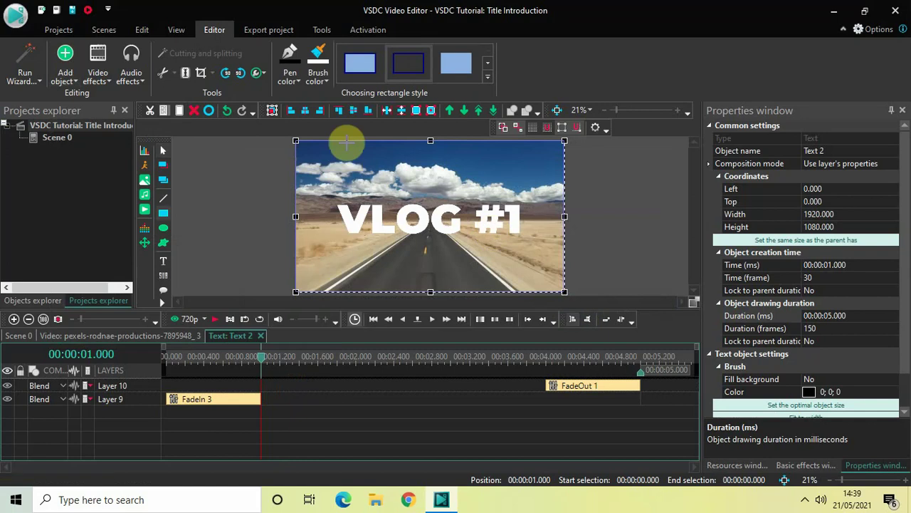
click(325, 188)
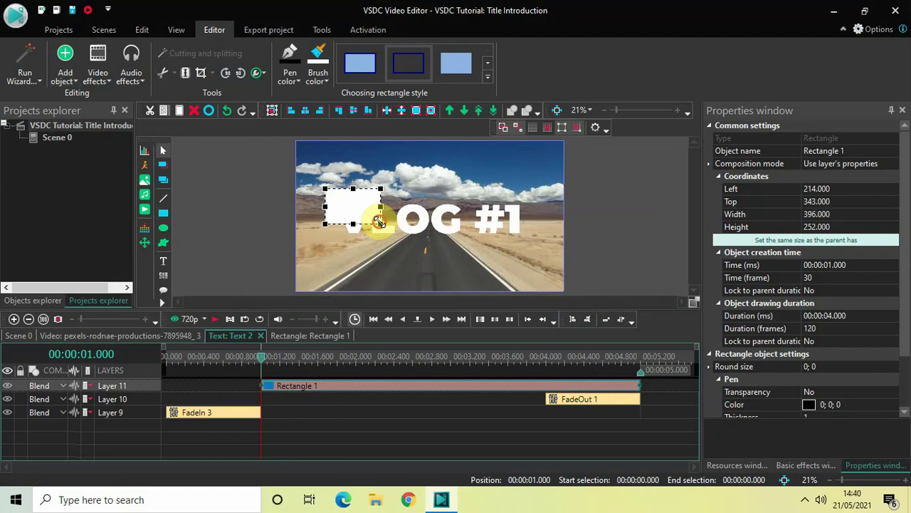
Step: Enlarge the rectangle to about 1481 by 400 px so it surrounds the whole title, and set its fill background to Transparent
drag(379, 222, 533, 243)
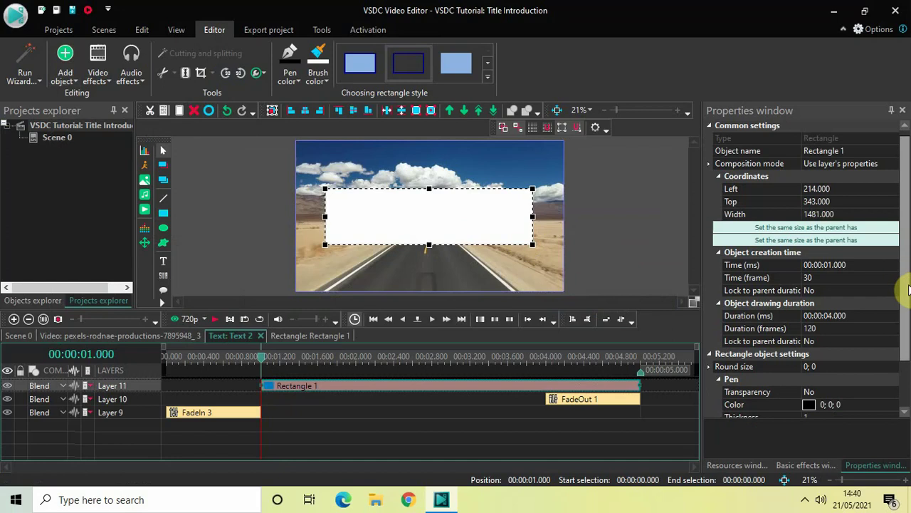
drag(910, 288, 905, 376)
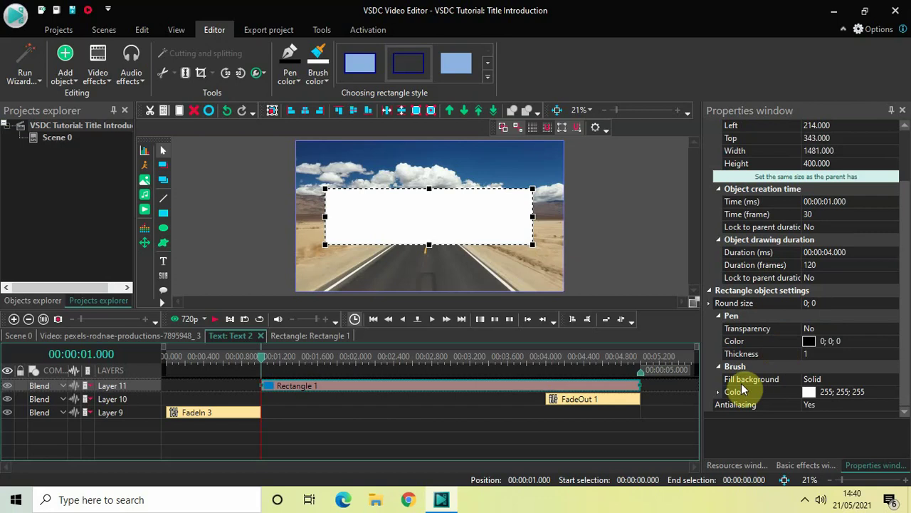
click(894, 385)
click(892, 383)
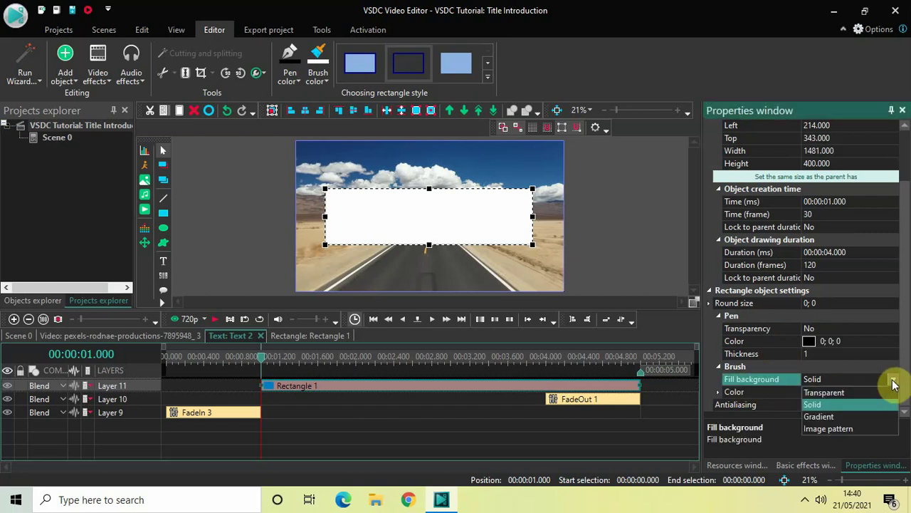
click(850, 390)
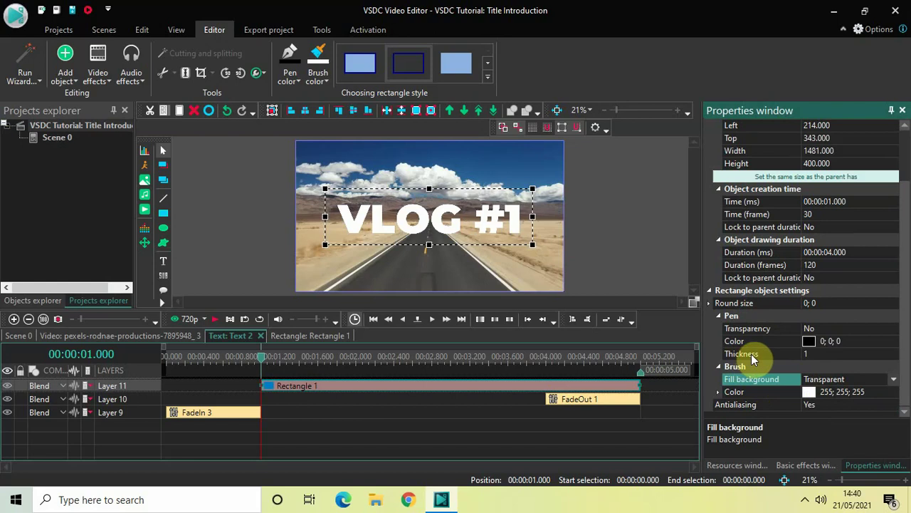
Step: Set the rectangle's pen thickness to 5
click(814, 355)
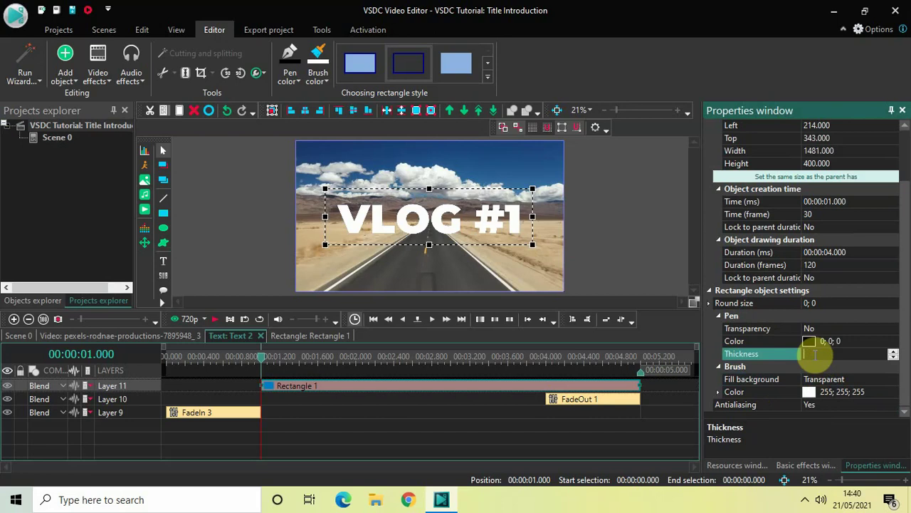
text(5)
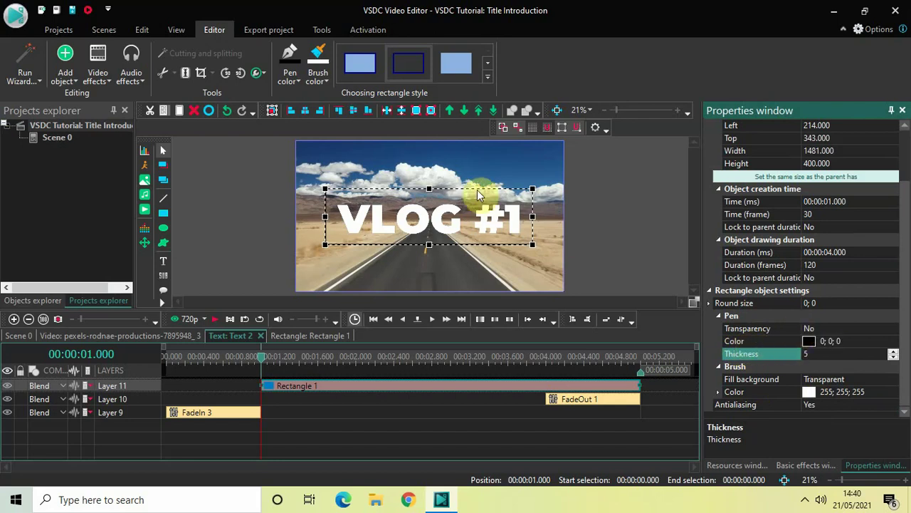
click(615, 237)
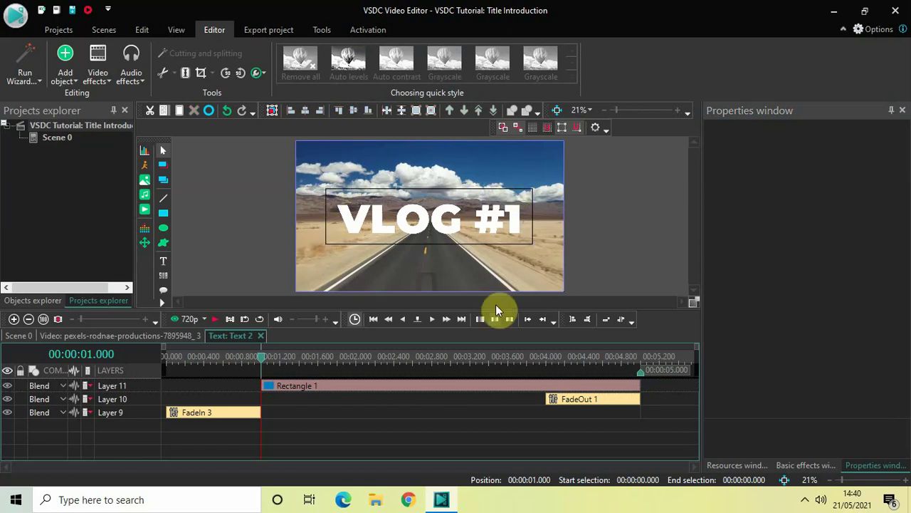
Step: Change the rectangle's pen color to white (#FFFFFF)
click(474, 385)
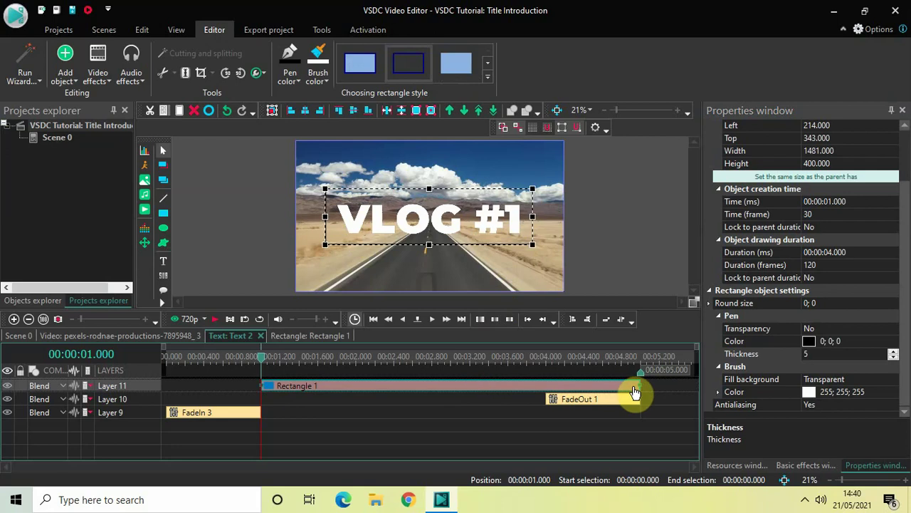
click(894, 343)
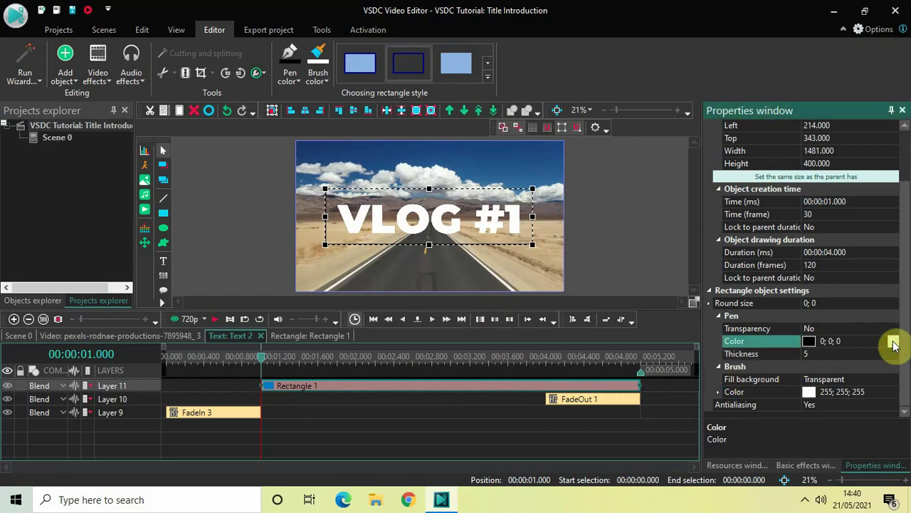
click(894, 343)
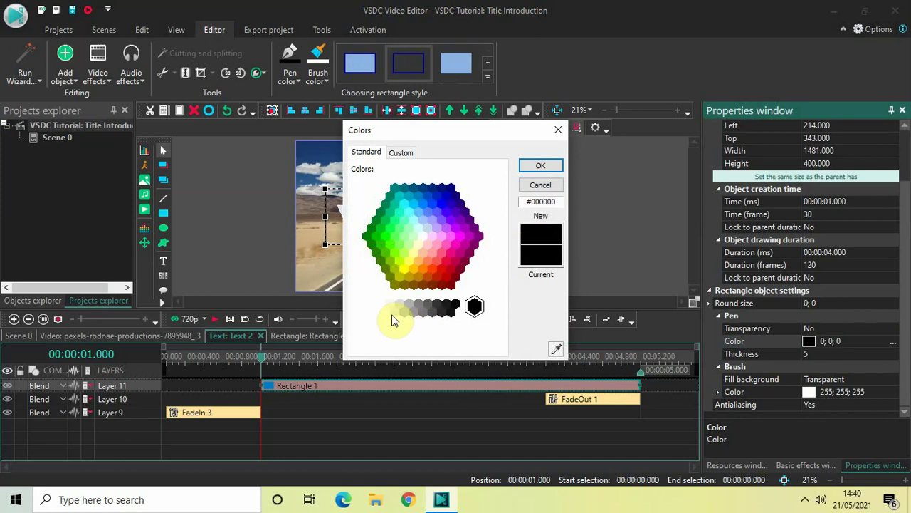
click(368, 306)
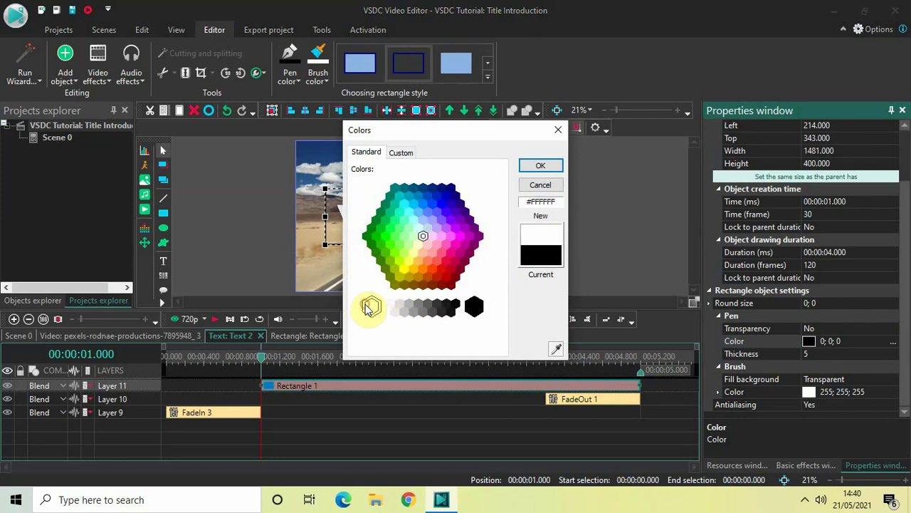
click(538, 165)
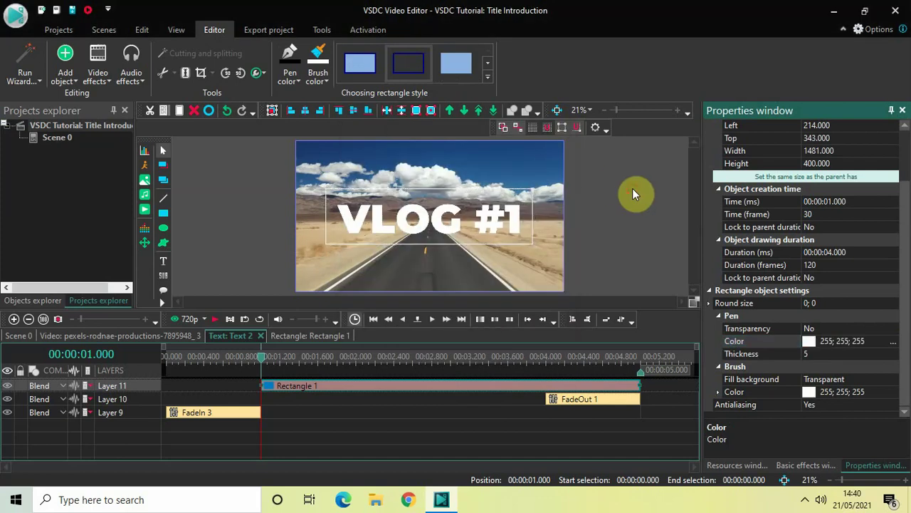
click(632, 188)
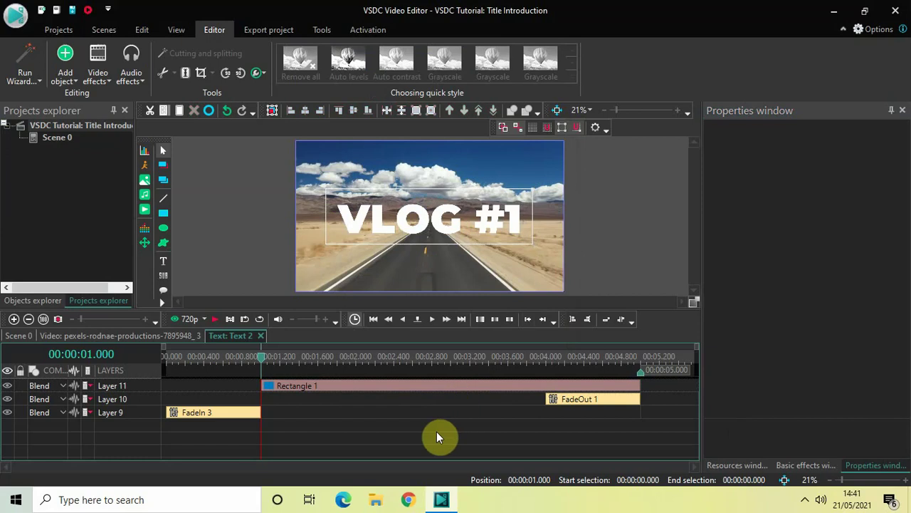
Step: Play the road clip from 00:00:00.000 to preview the title together with its rectangle outline
click(77, 336)
click(287, 363)
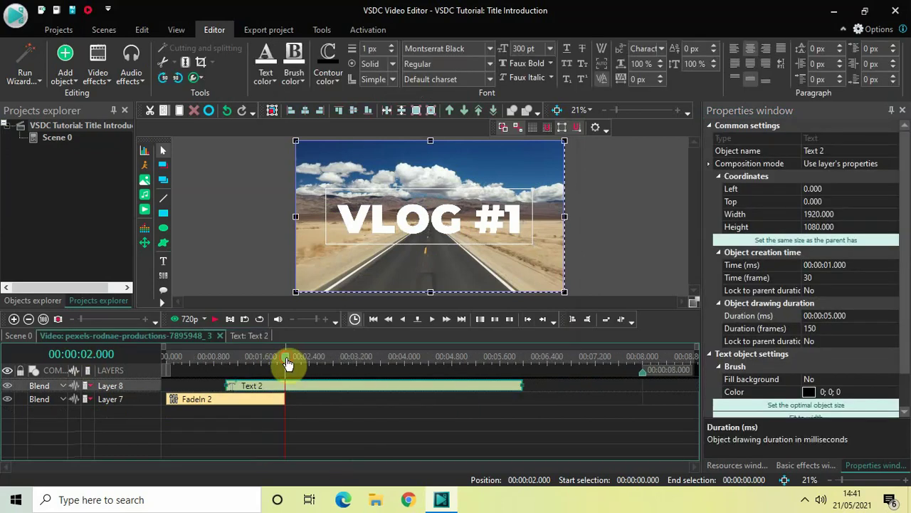
drag(286, 363, 112, 358)
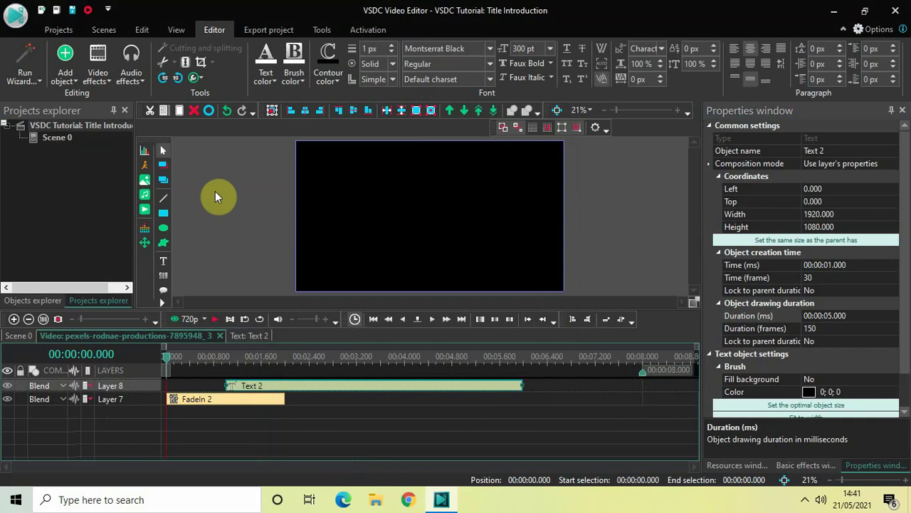
key(space)
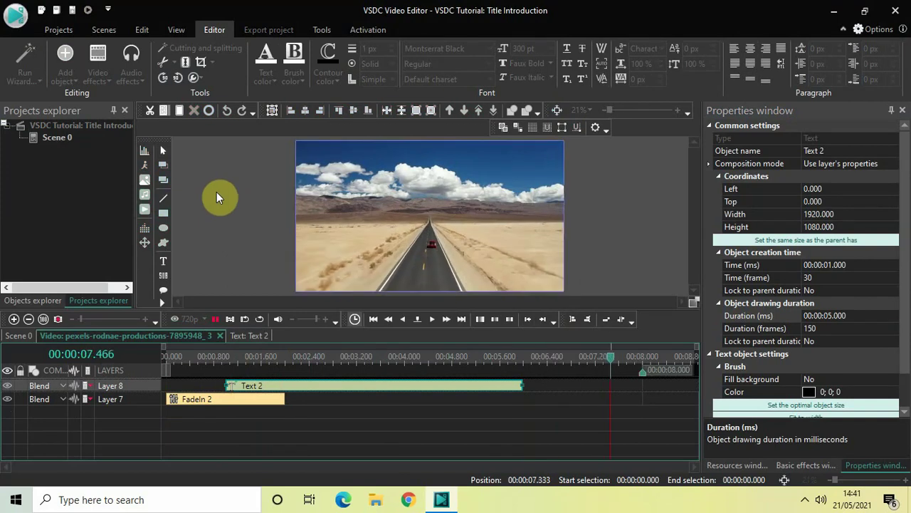
key(space)
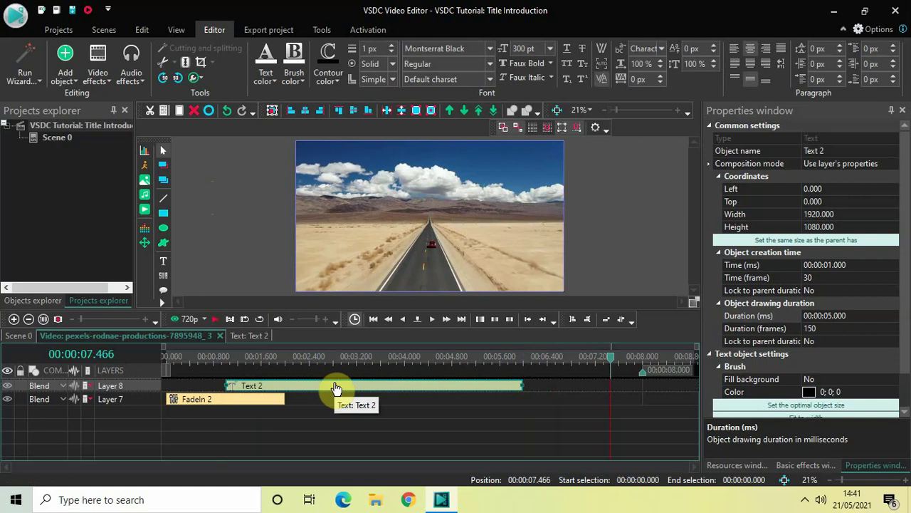
Step: Add a one-second Mosaic transition inside the rectangle object within the VLOG #1 text, and move it to the start at 00:00:00.000
double_click(335, 386)
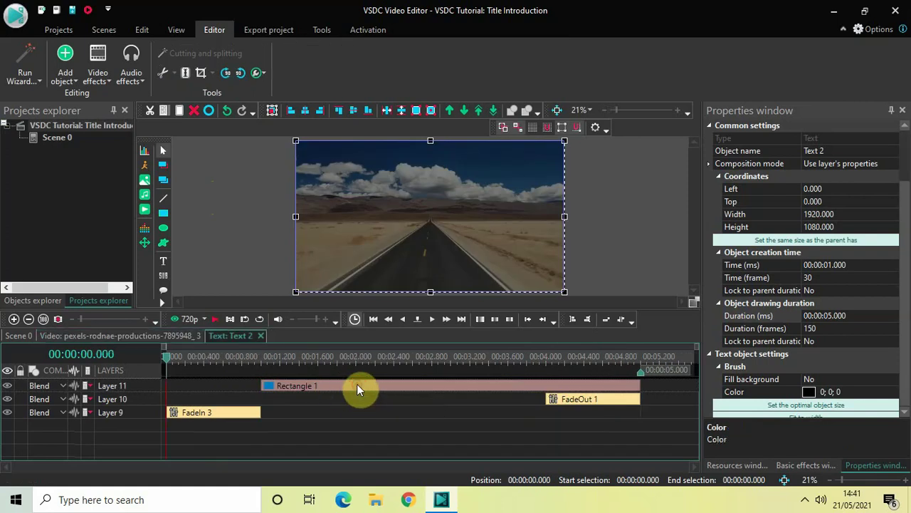
double_click(358, 386)
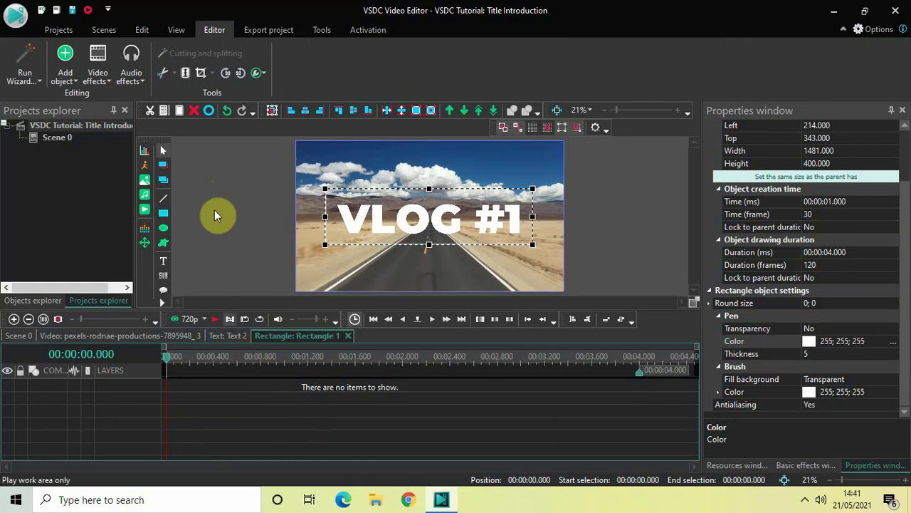
click(99, 81)
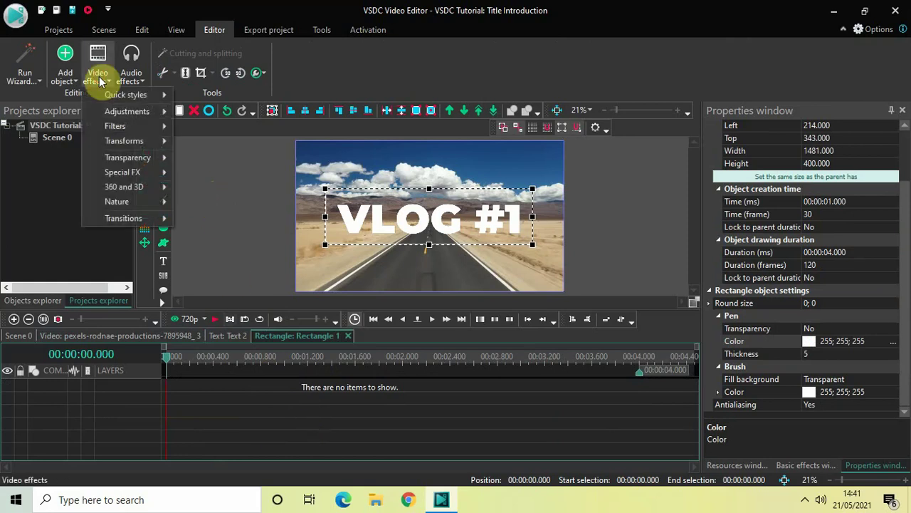
mouse_move(139, 225)
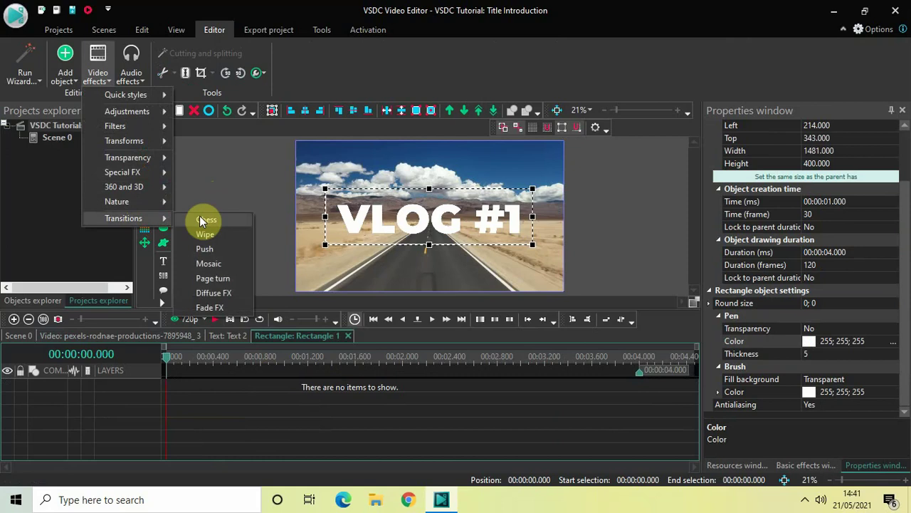
click(219, 264)
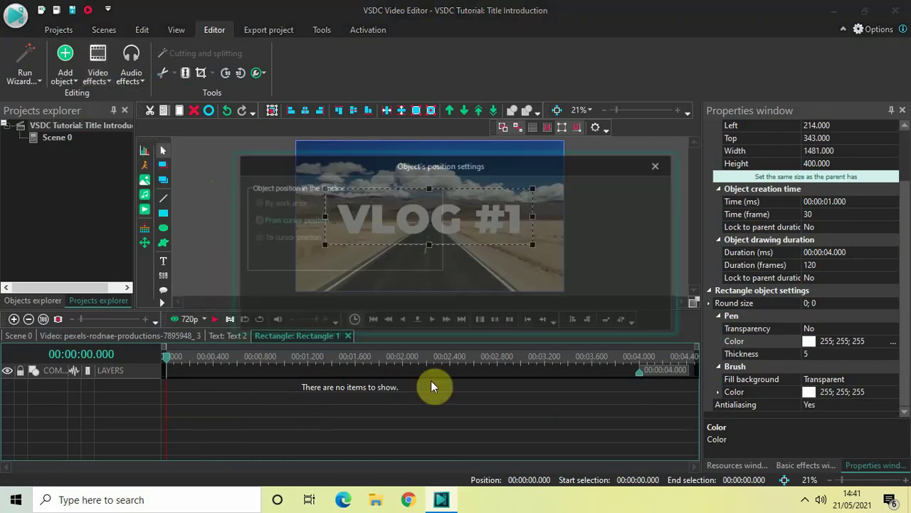
click(576, 315)
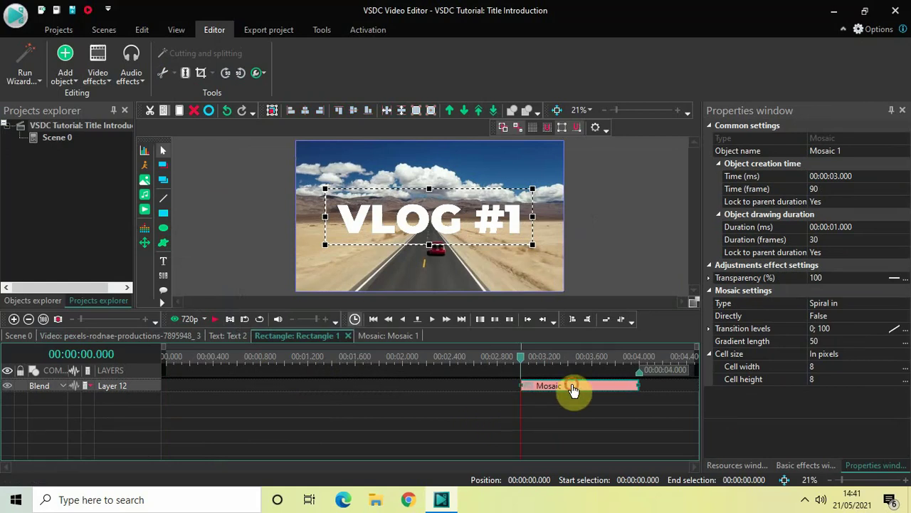
drag(573, 389, 188, 335)
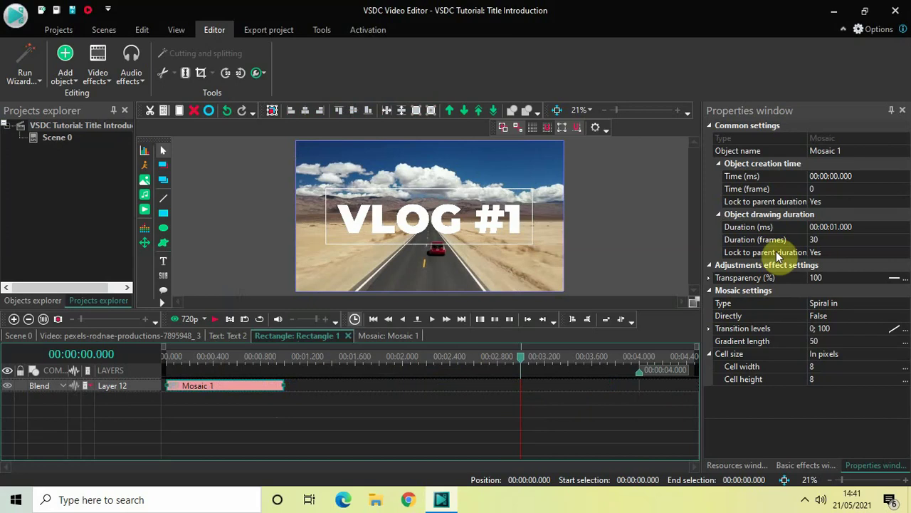
Step: Set the Mosaic transition's Directly option to True and its gradient length to 0
double_click(841, 317)
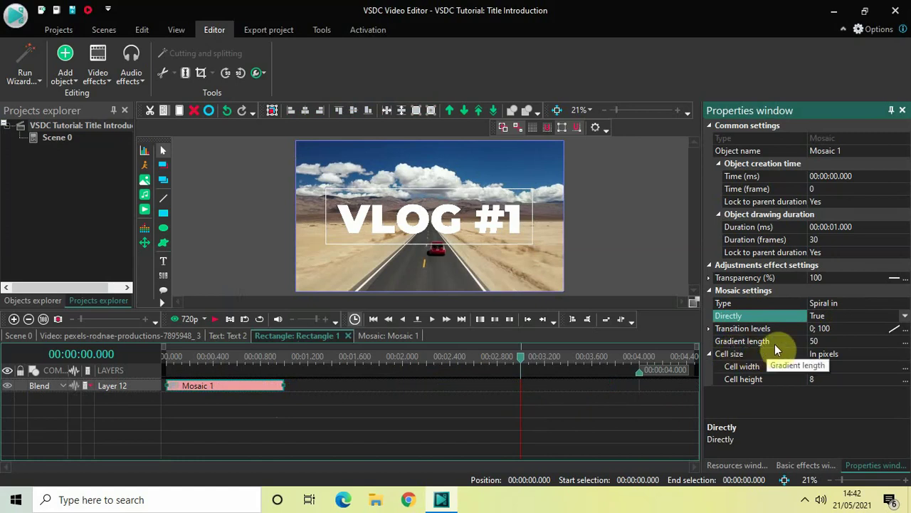
click(826, 342)
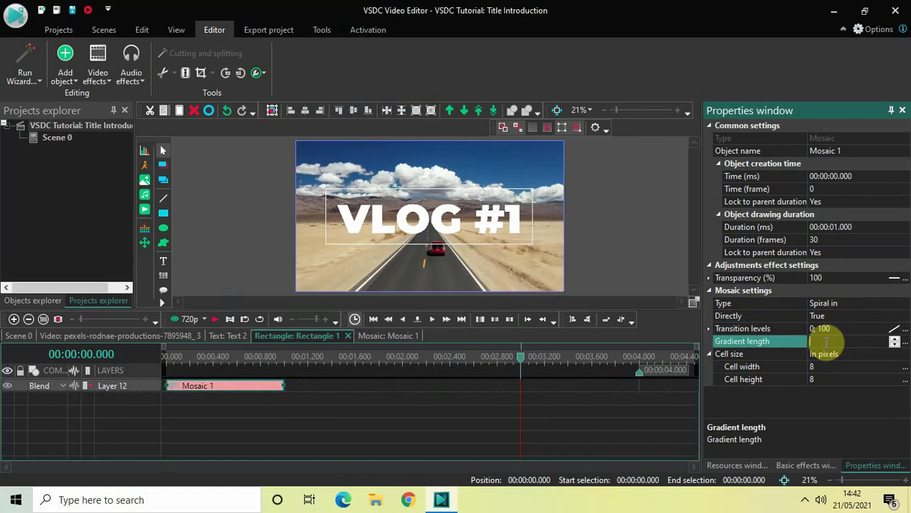
text(0)
key(Return)
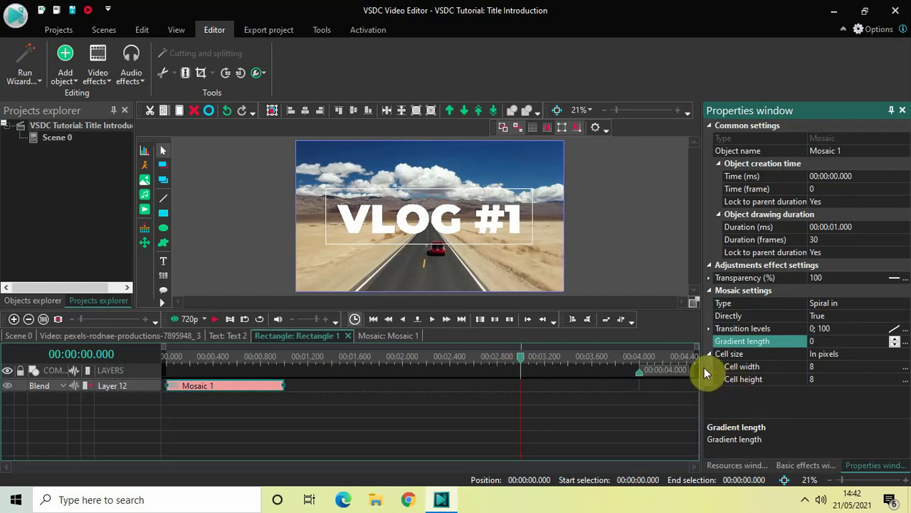
Step: Play the rectangle's timeline twice from 00:00:00.000 to preview the Mosaic transition drawing the outline
click(521, 358)
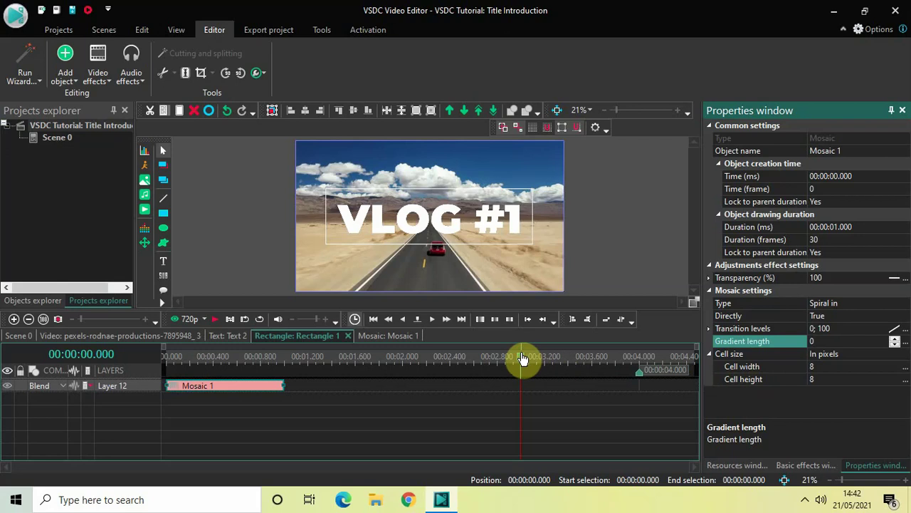
drag(521, 358, 118, 347)
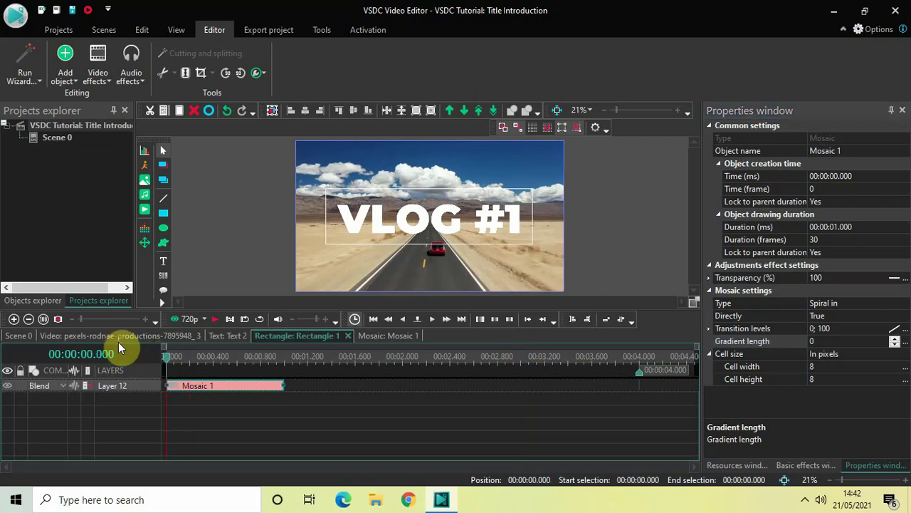
key(space)
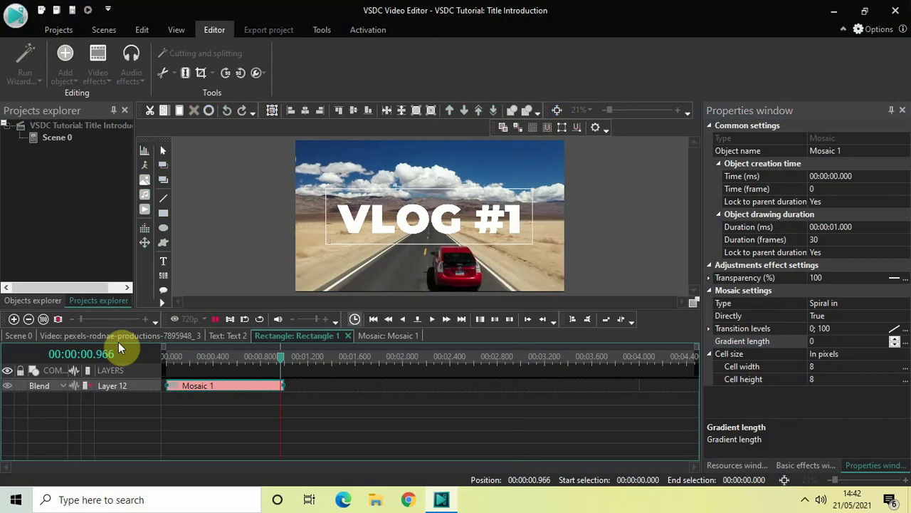
key(space)
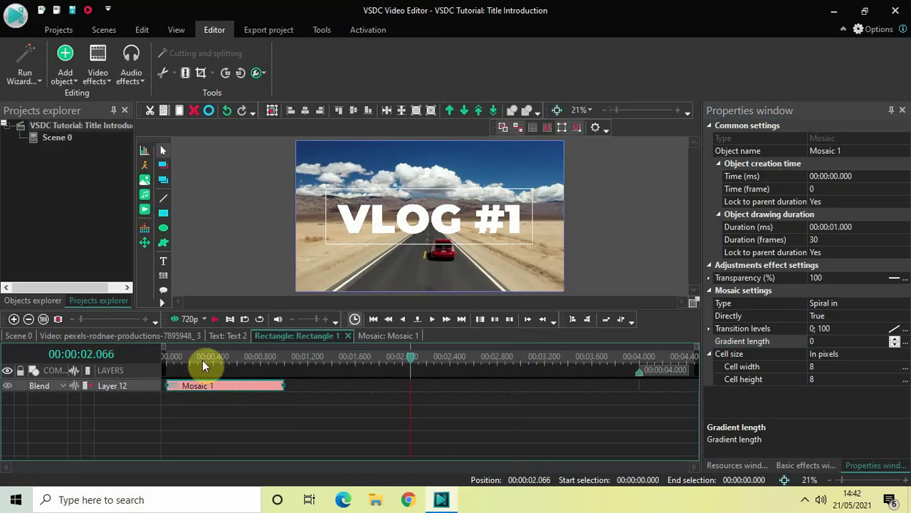
click(166, 359)
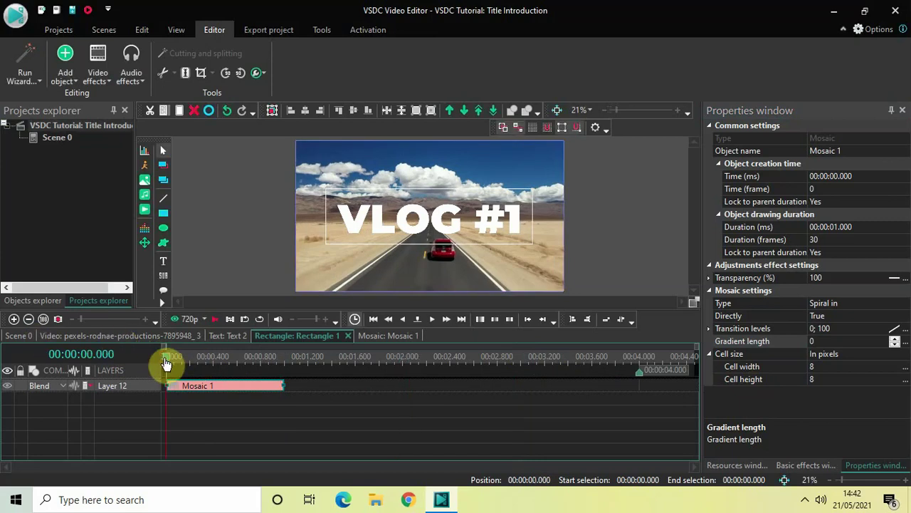
key(space)
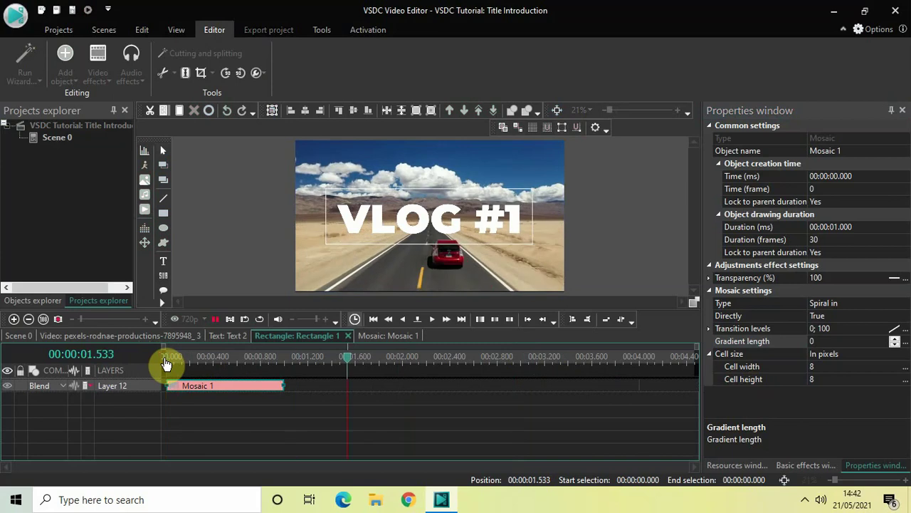
key(space)
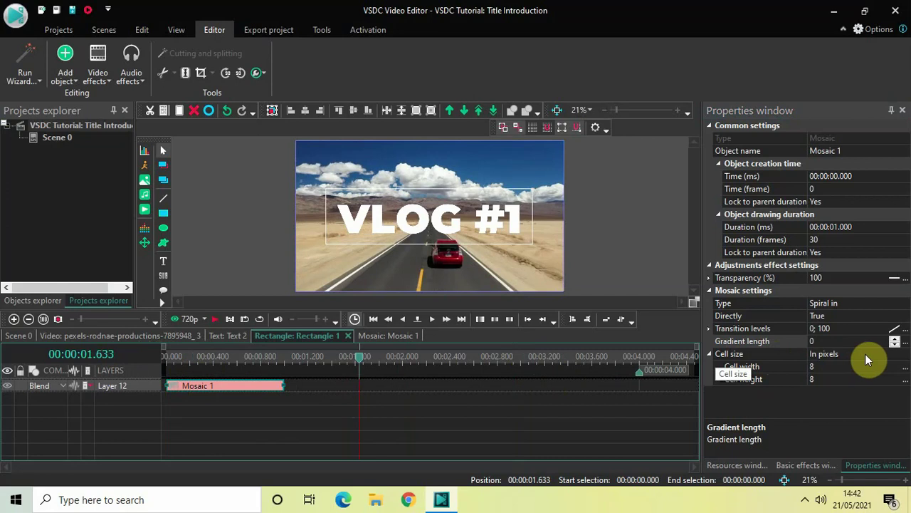
Step: Set the Mosaic transition's cell size to In percents and play the rectangle's timeline from 00:00:00.000 to check it
click(907, 355)
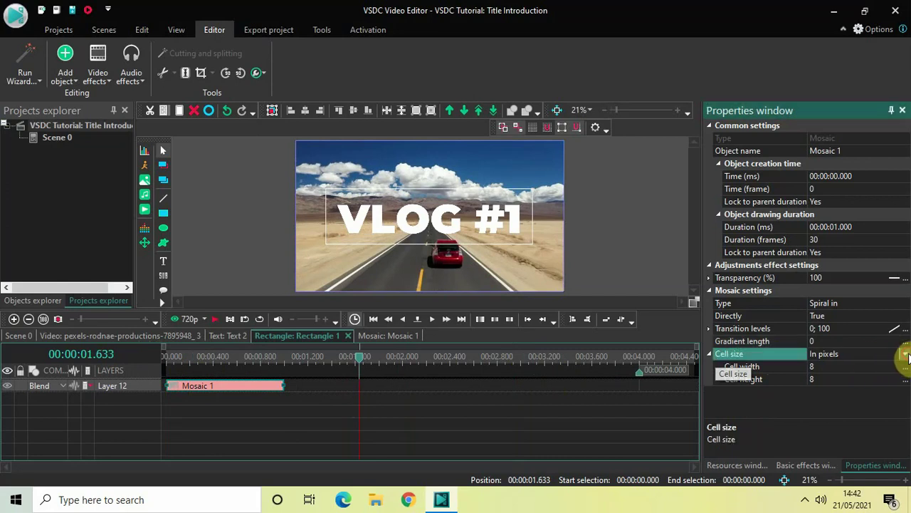
click(906, 354)
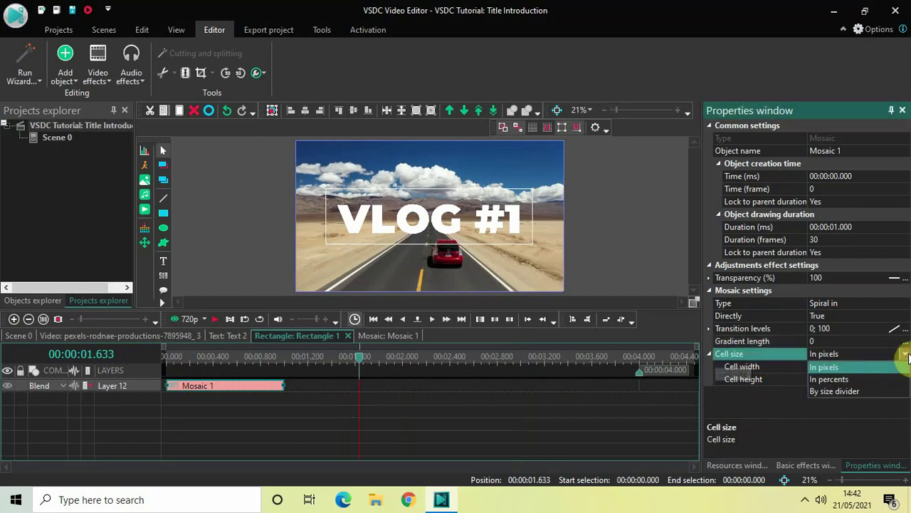
click(846, 381)
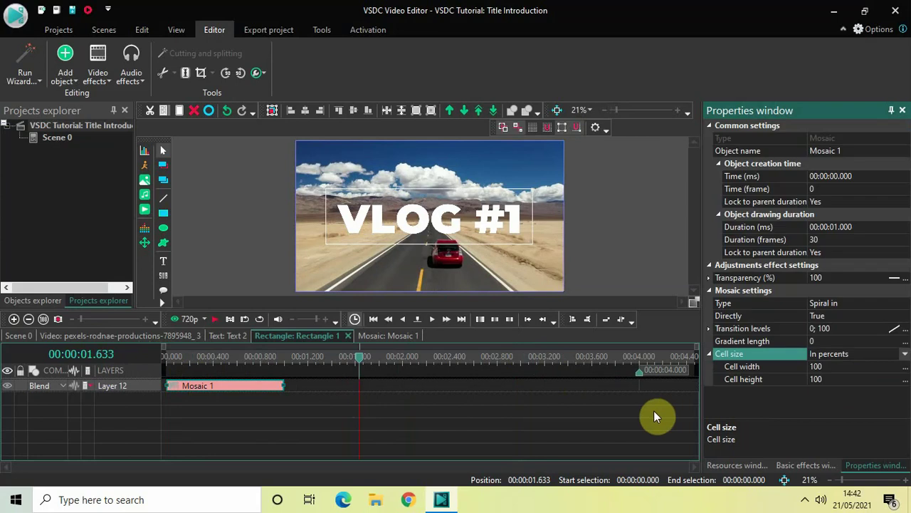
drag(361, 366, 138, 369)
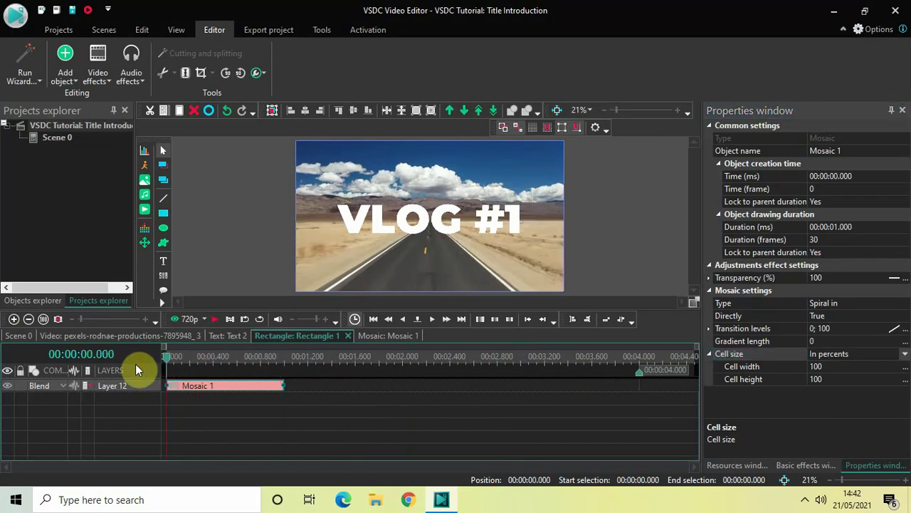
key(space)
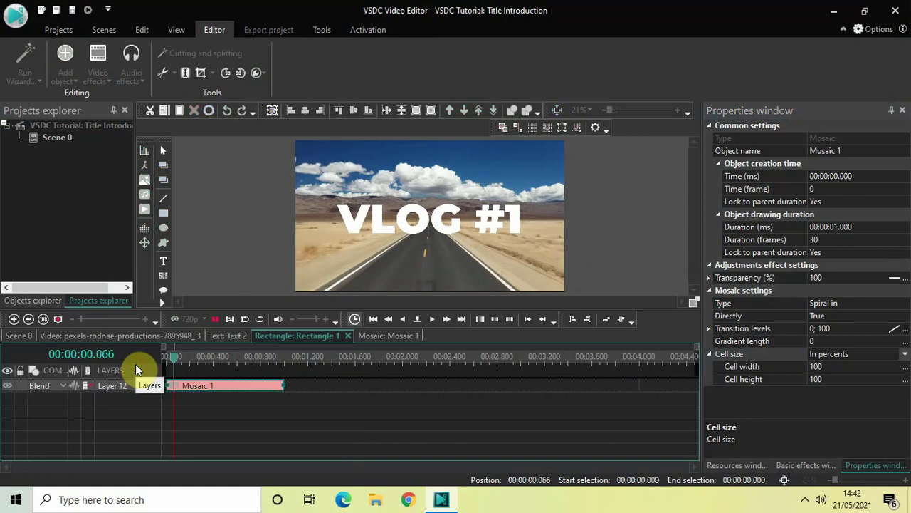
key(space)
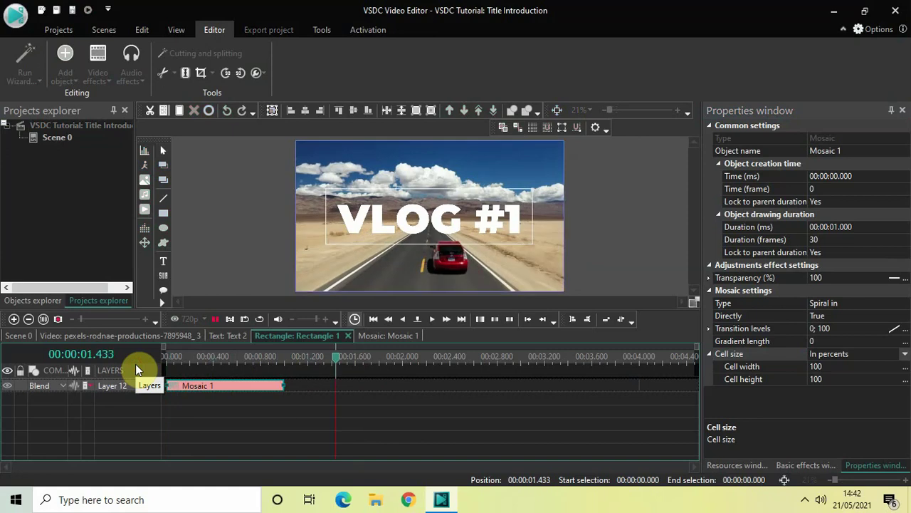
Step: Play the road clip's timeline from 00:00:00.000 to preview the title with the updated Mosaic outline animation
click(67, 337)
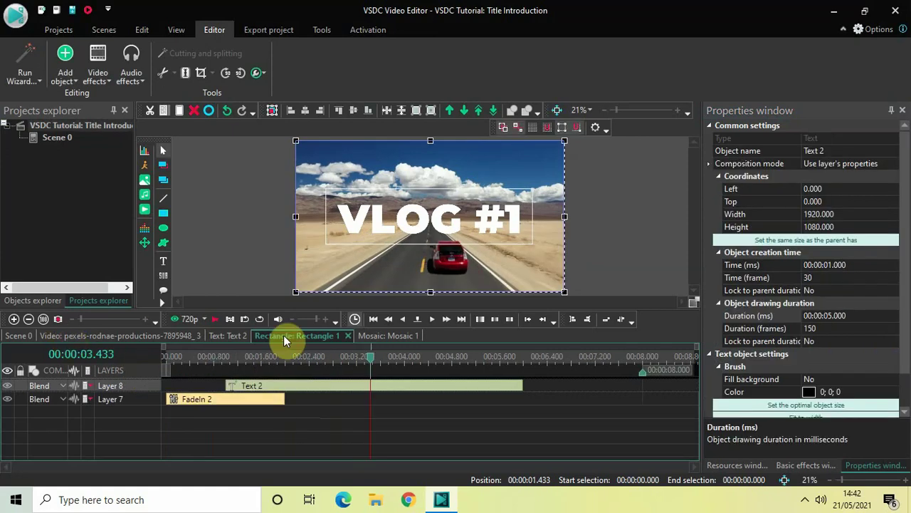
drag(370, 362, 118, 363)
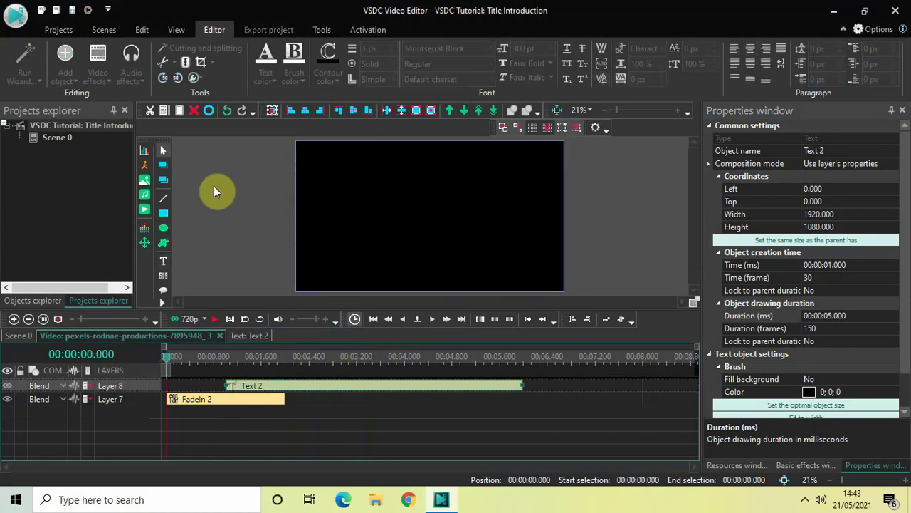
key(space)
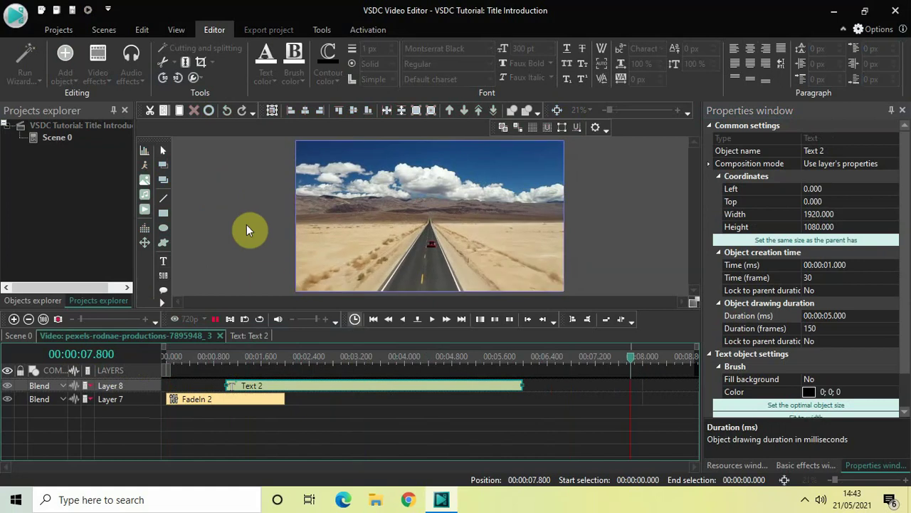
Step: Add a Fade out effect inside the rectangle object within the VLOG #1 text, positioned to scene end on a new layer
double_click(352, 387)
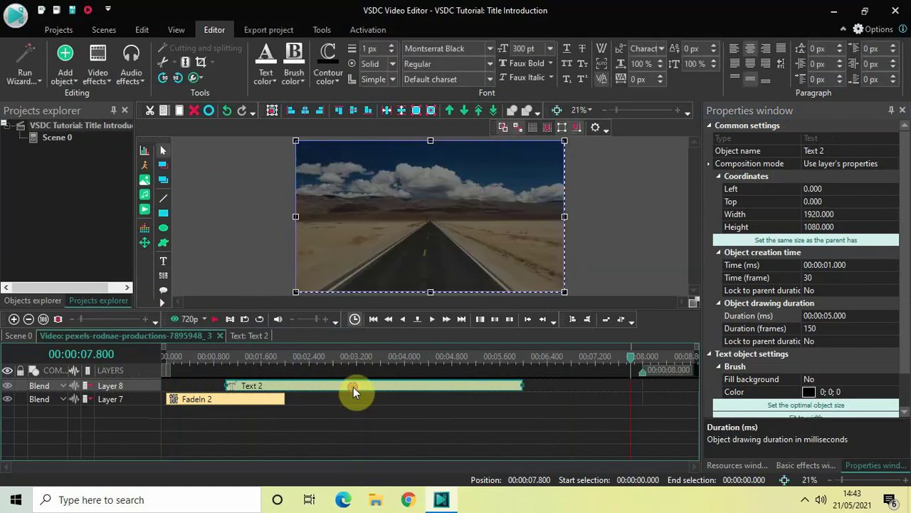
click(390, 416)
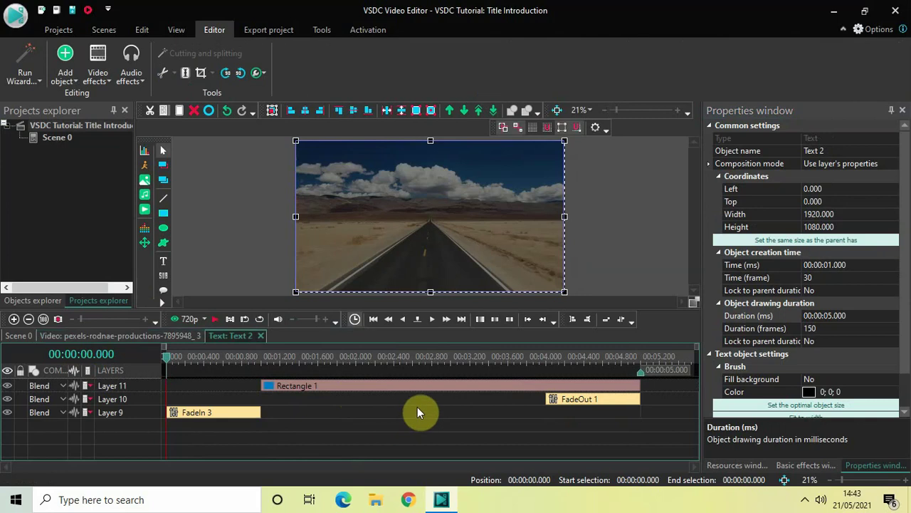
double_click(464, 391)
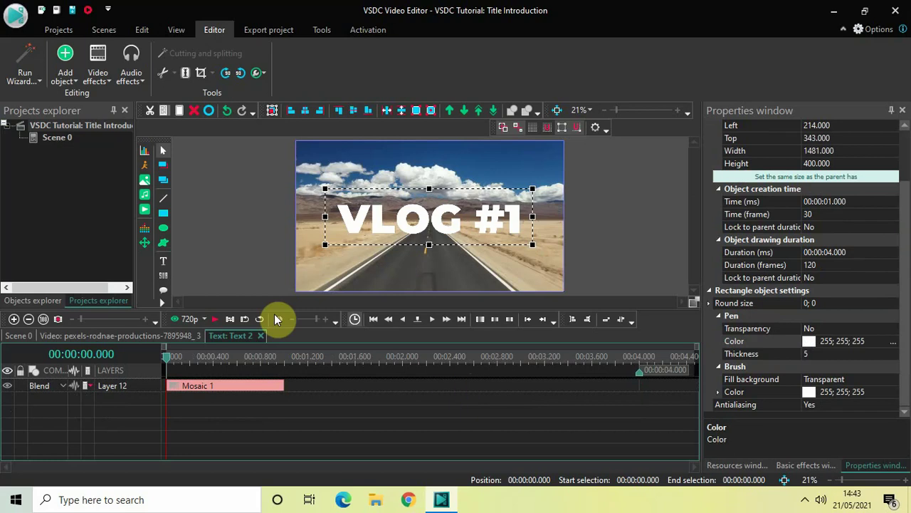
click(99, 80)
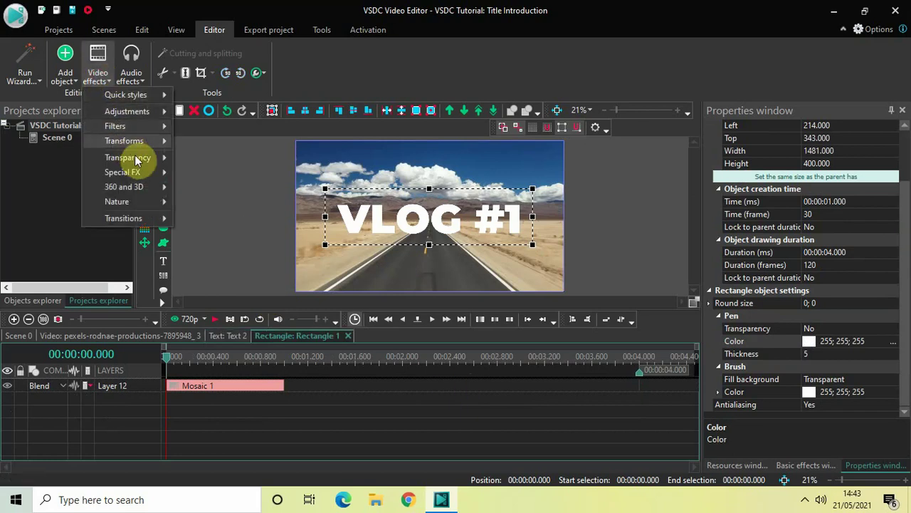
mouse_move(134, 159)
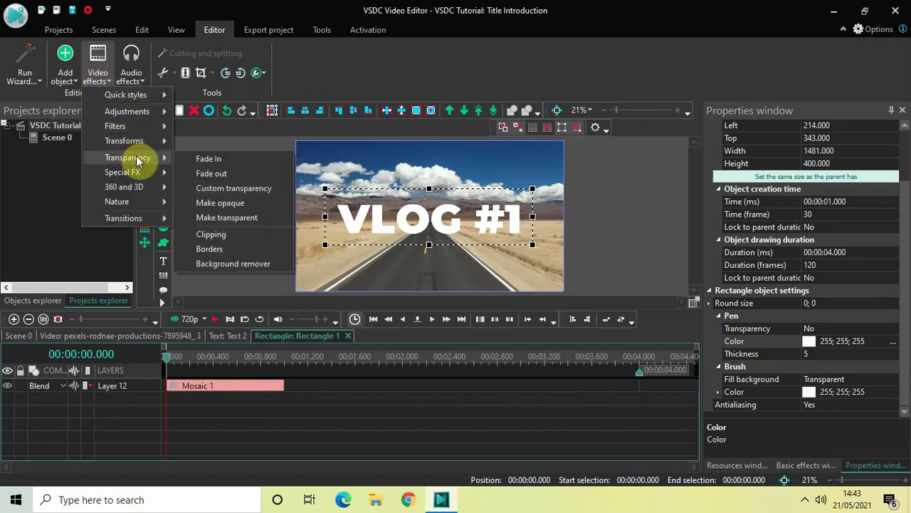
click(230, 172)
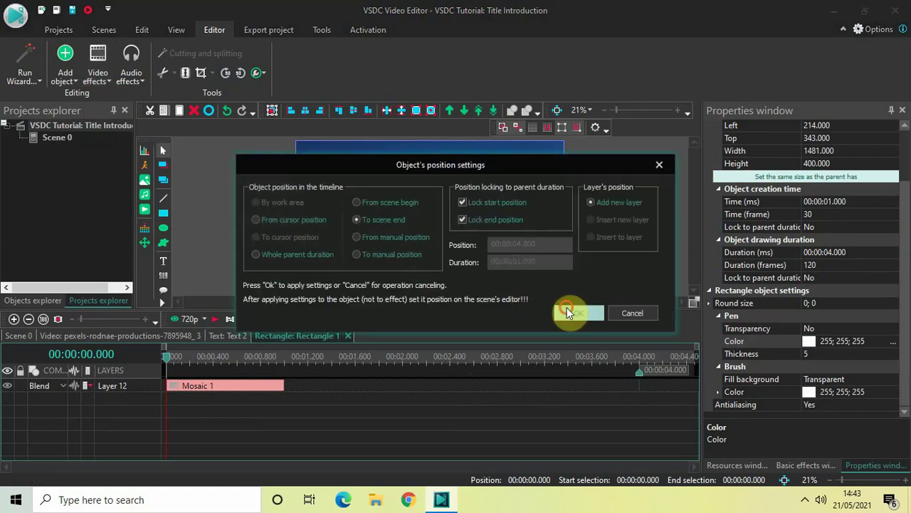
click(566, 312)
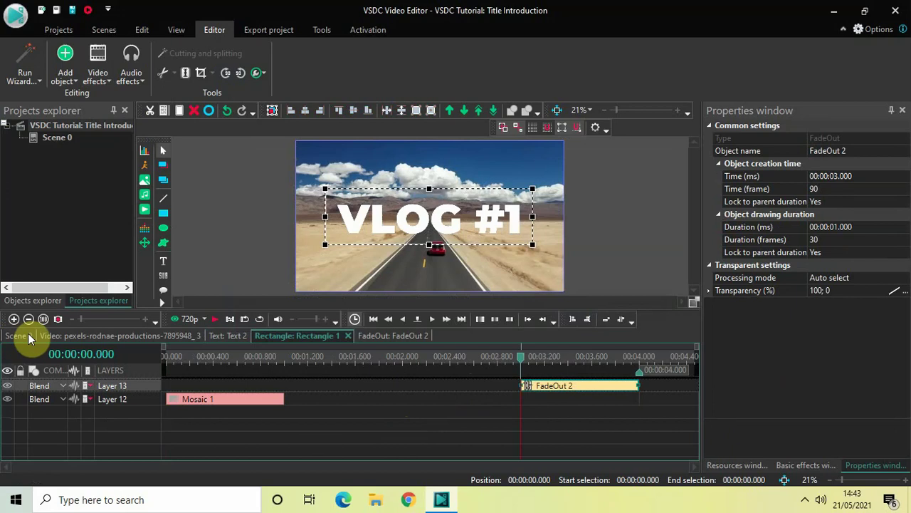
Step: Play the road clip from 00:00:00.000 to preview the rectangle outline fading out together with the title
click(64, 335)
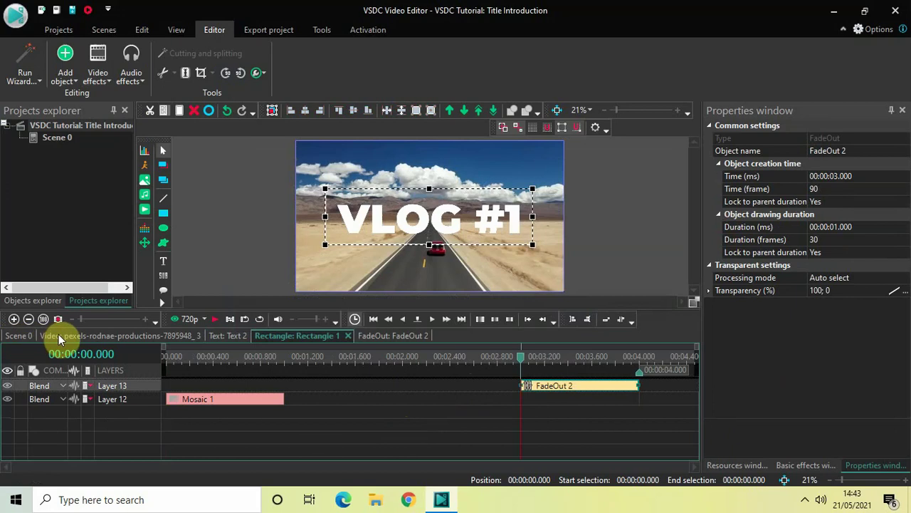
click(162, 354)
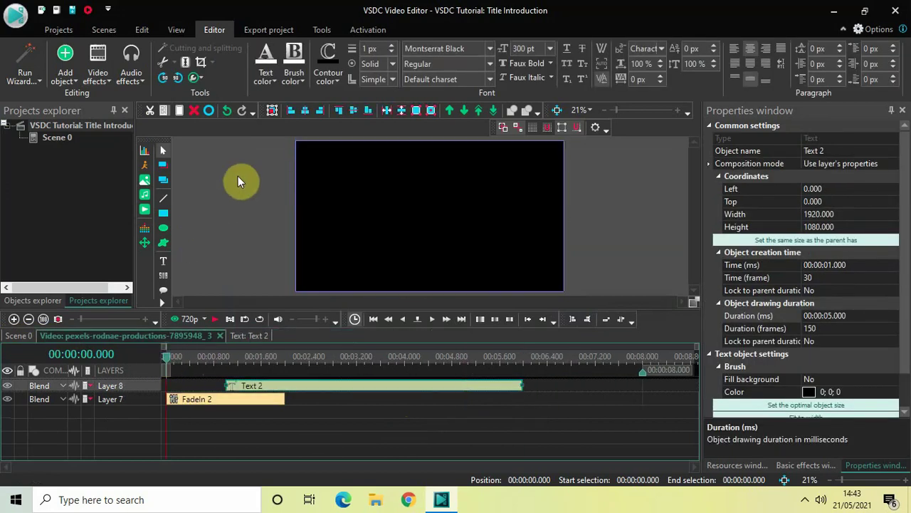
key(space)
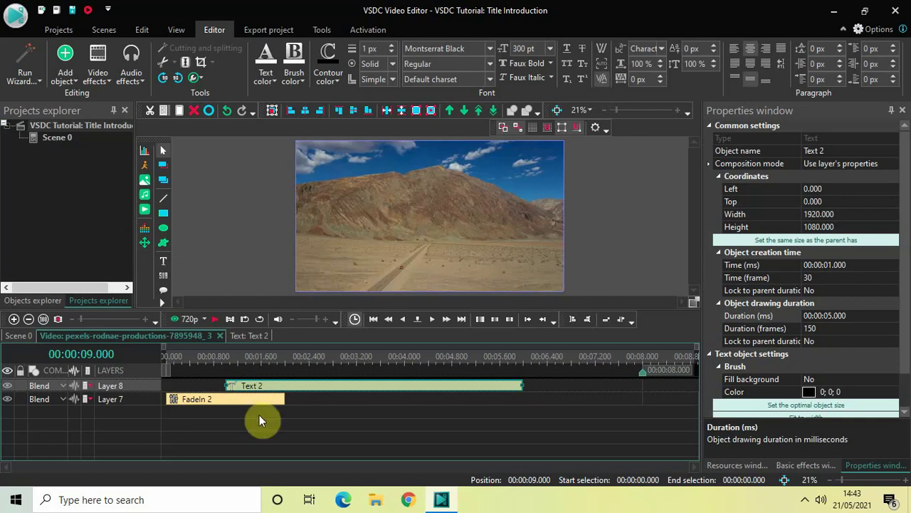
Step: Add a Wipe transition inside the road clip from Scene 0, positioned to scene end on a new layer
click(25, 338)
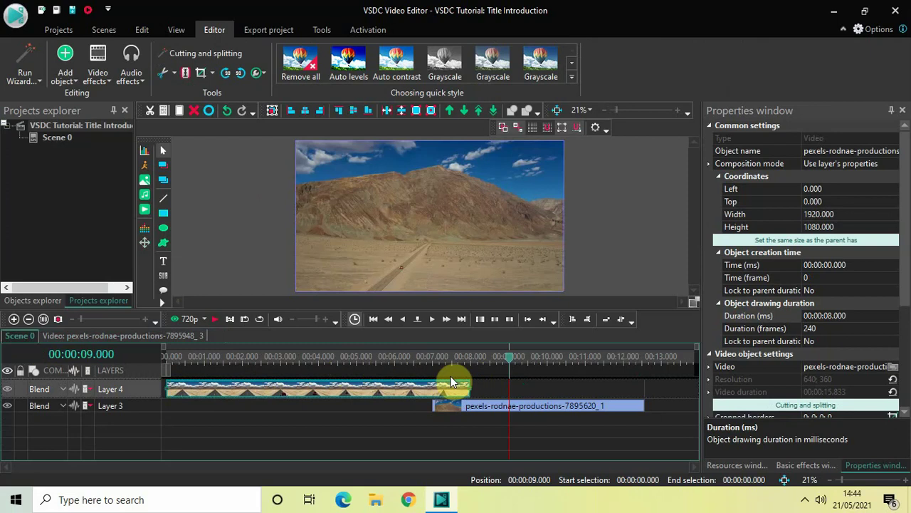
key(ctrl+z)
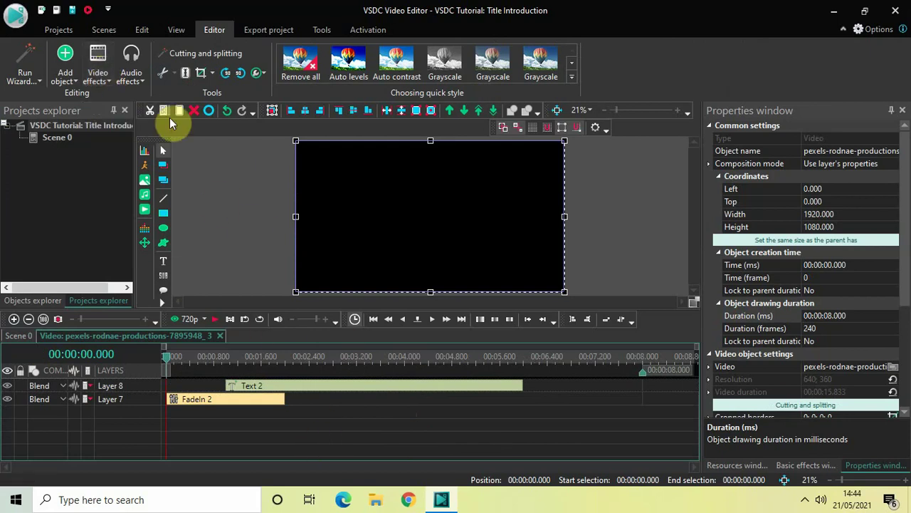
click(96, 58)
mouse_move(153, 225)
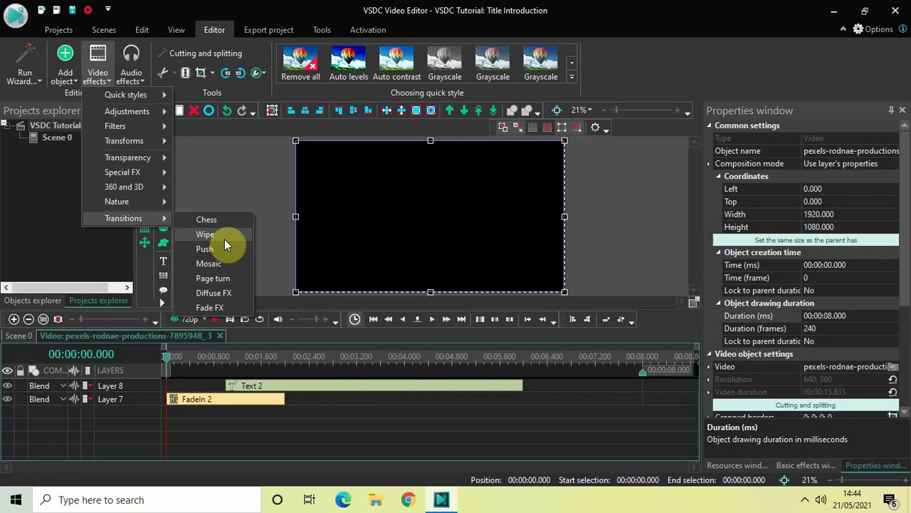
click(223, 240)
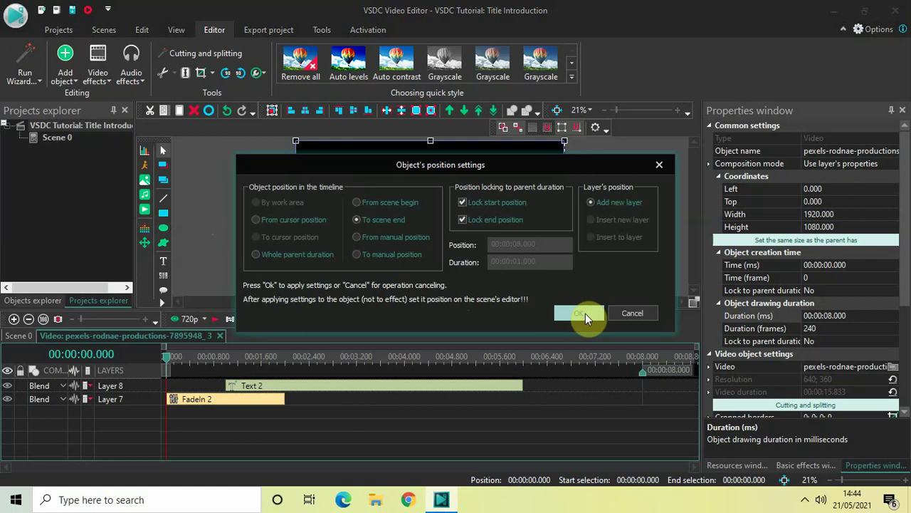
click(585, 313)
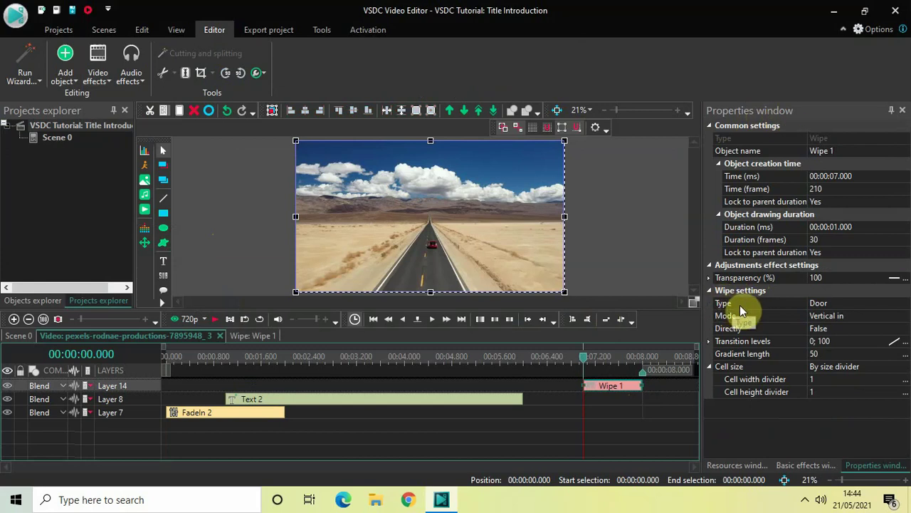
Step: Set the Wipe transition's type to Random strips and its gradient length to 0
click(906, 305)
click(906, 304)
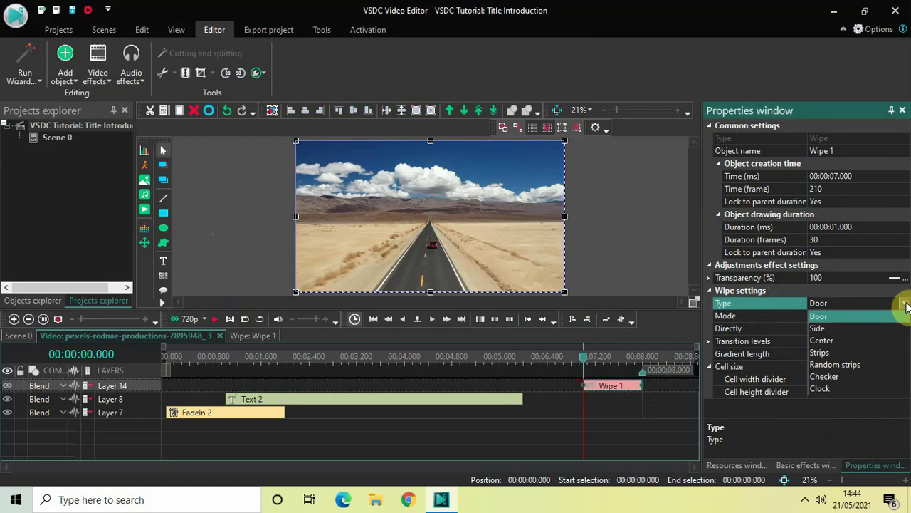
click(849, 361)
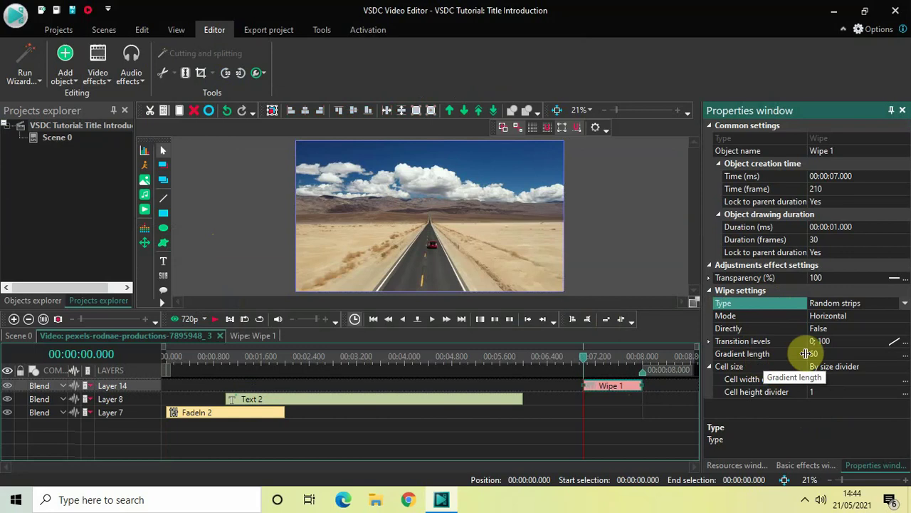
click(830, 354)
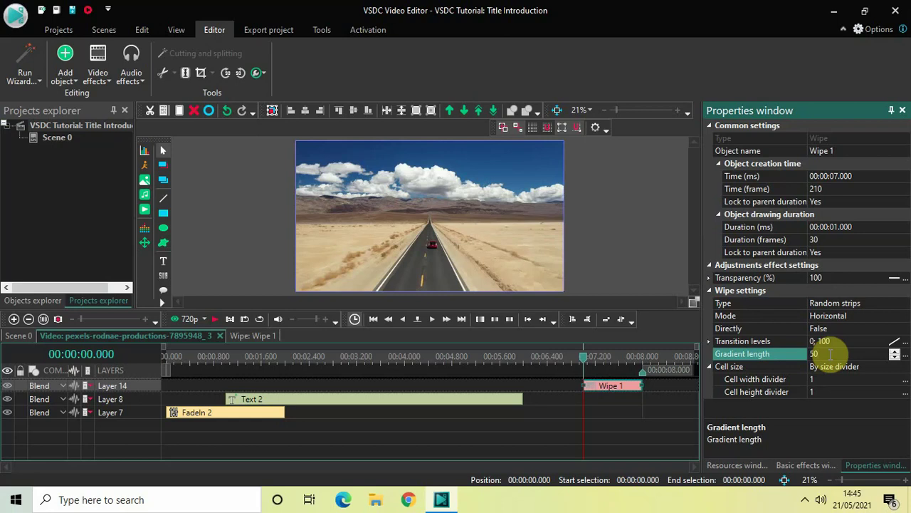
key(BackSpace)
key(BackSpace)
text(0)
key(Return)
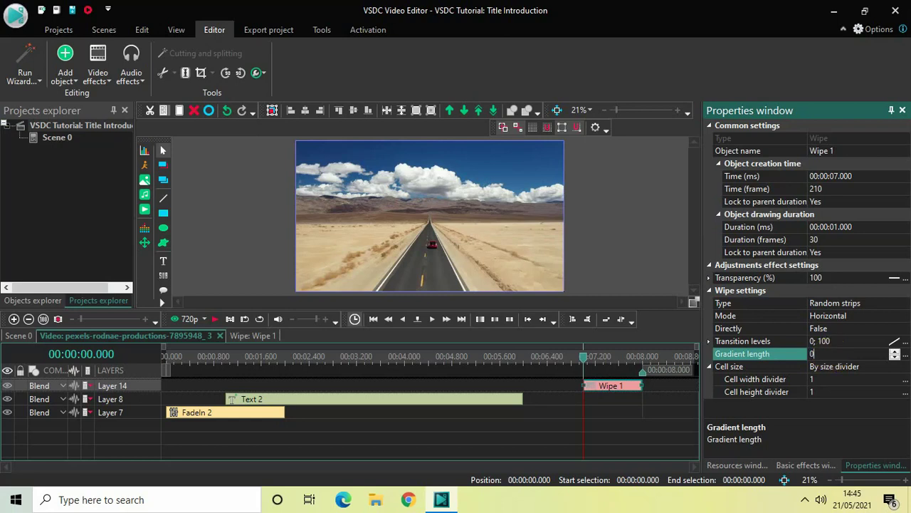
click(829, 354)
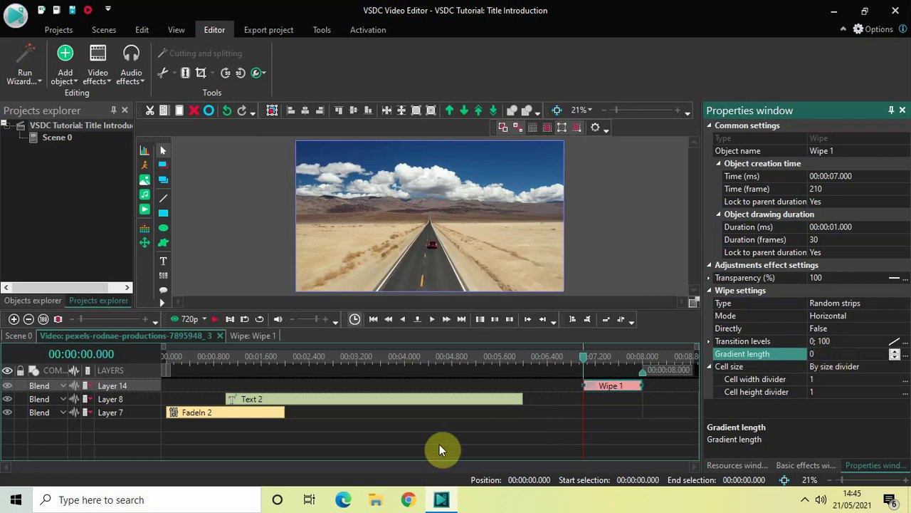
Step: Play Scene 0 twice from 00:00:00.000 to preview the full title introduction and the Wipe transition into the second clip
click(14, 335)
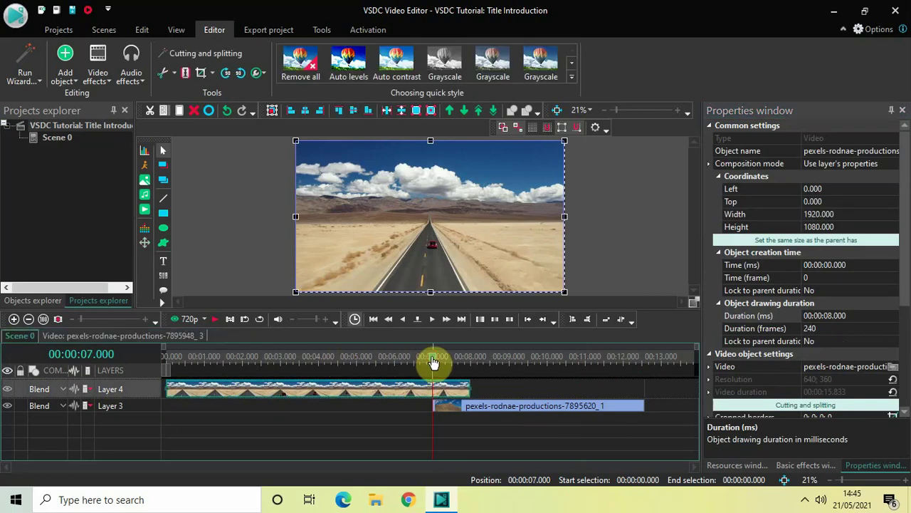
drag(435, 362, 138, 354)
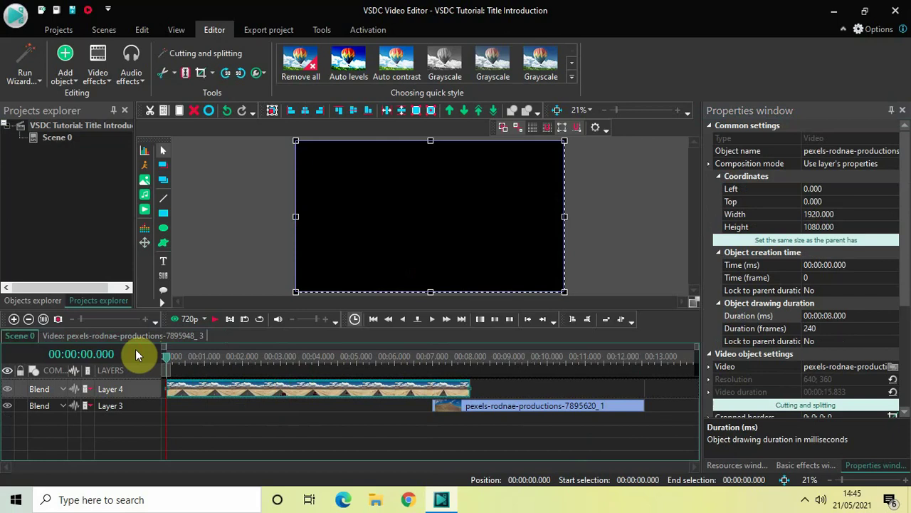
key(space)
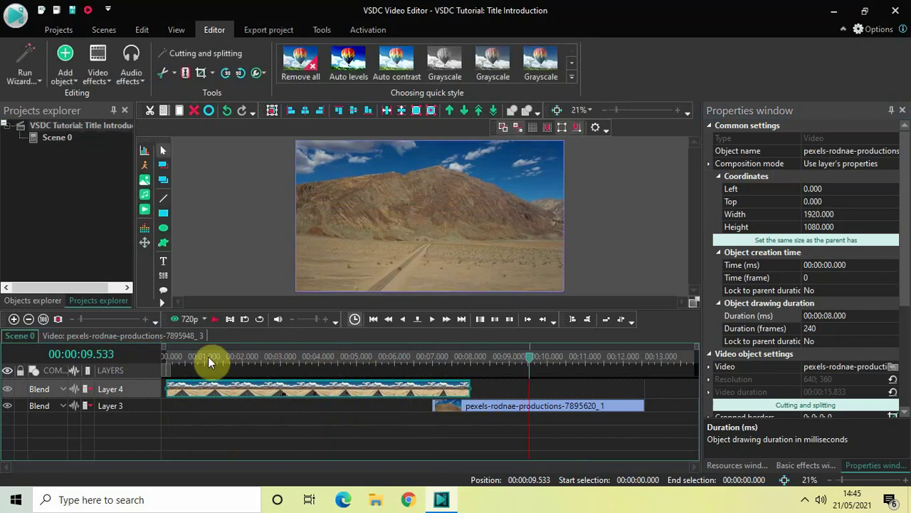
click(164, 356)
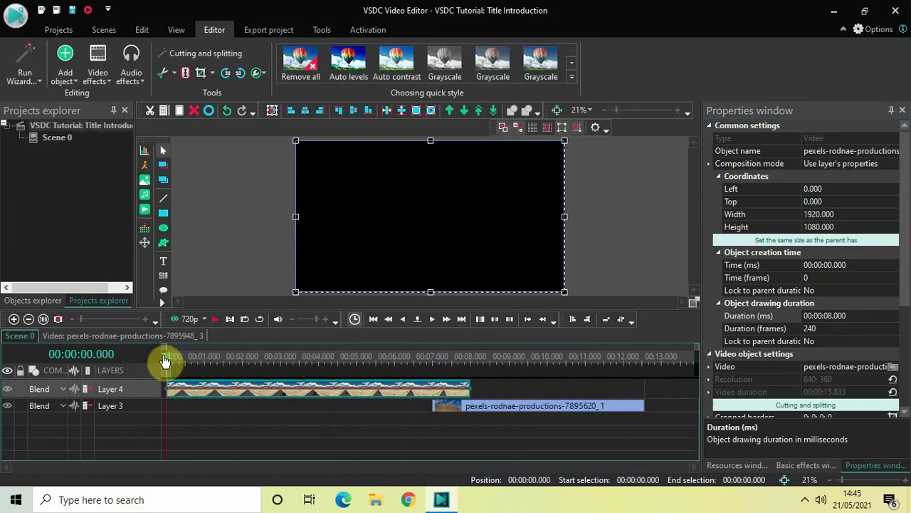
key(space)
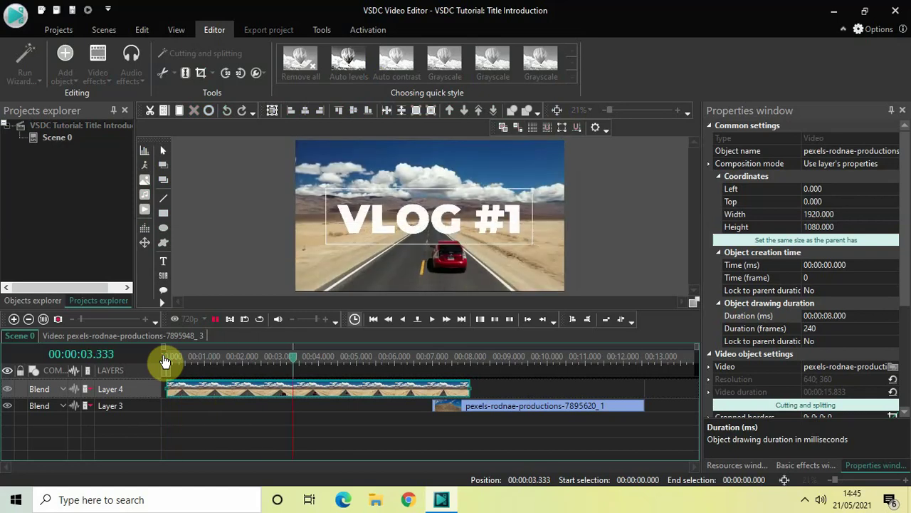
key(space)
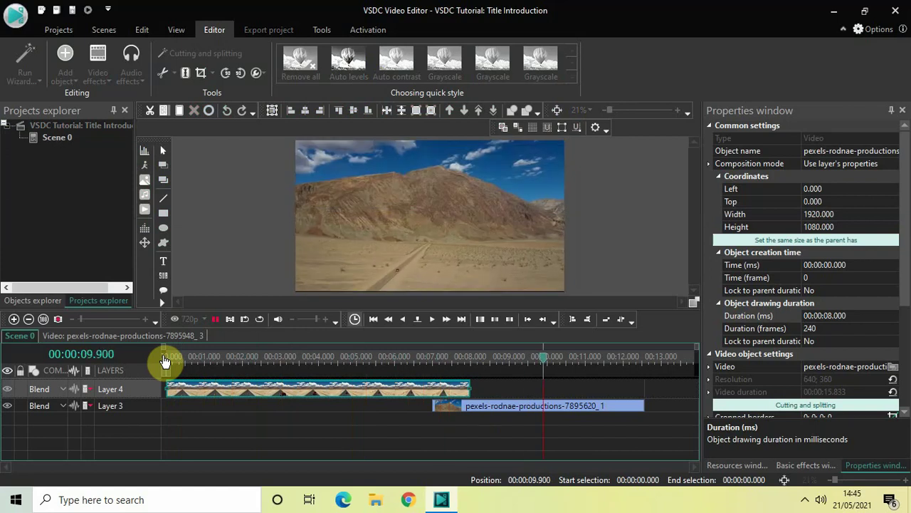
key(space)
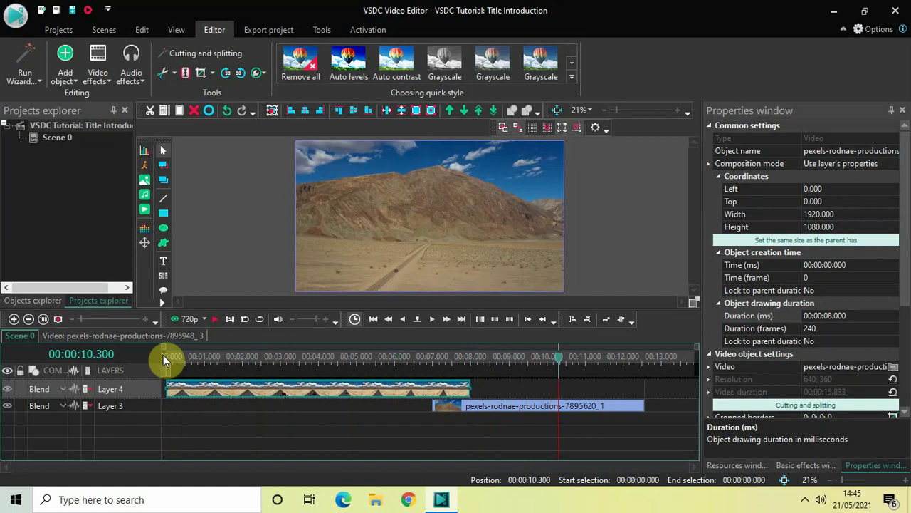